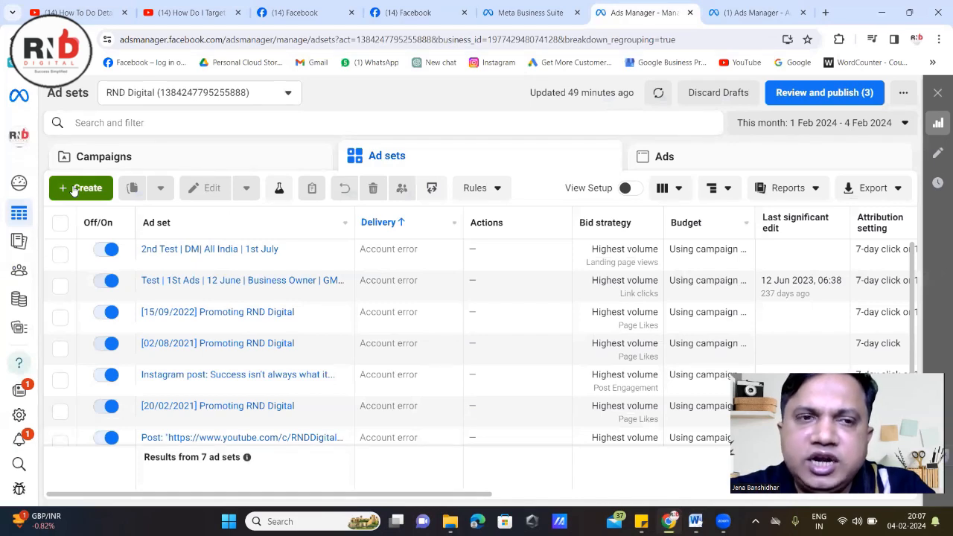
- Start creating a new campaign and choose Leads as the campaign objective
left_click(73, 190)
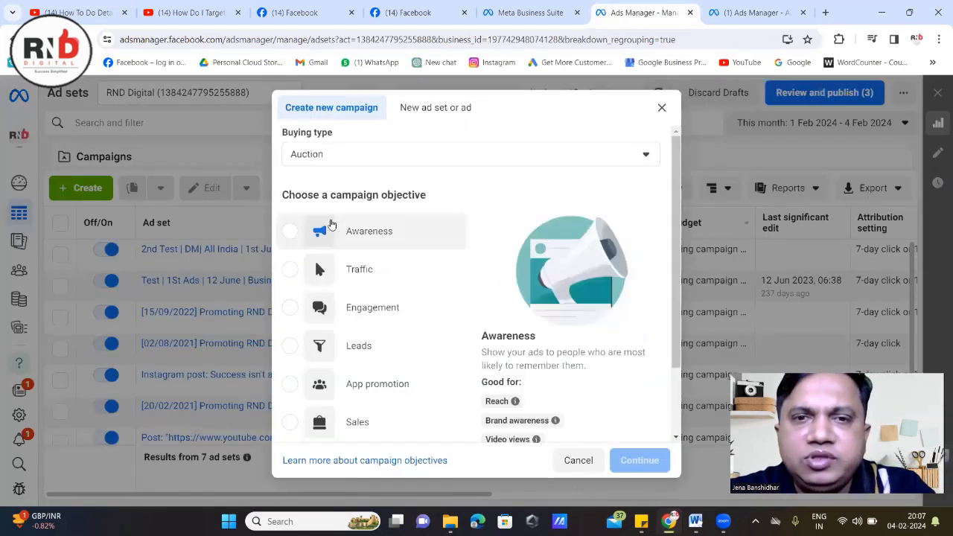
scroll(366, 247, "down", 2)
scroll(362, 236, "up", 2)
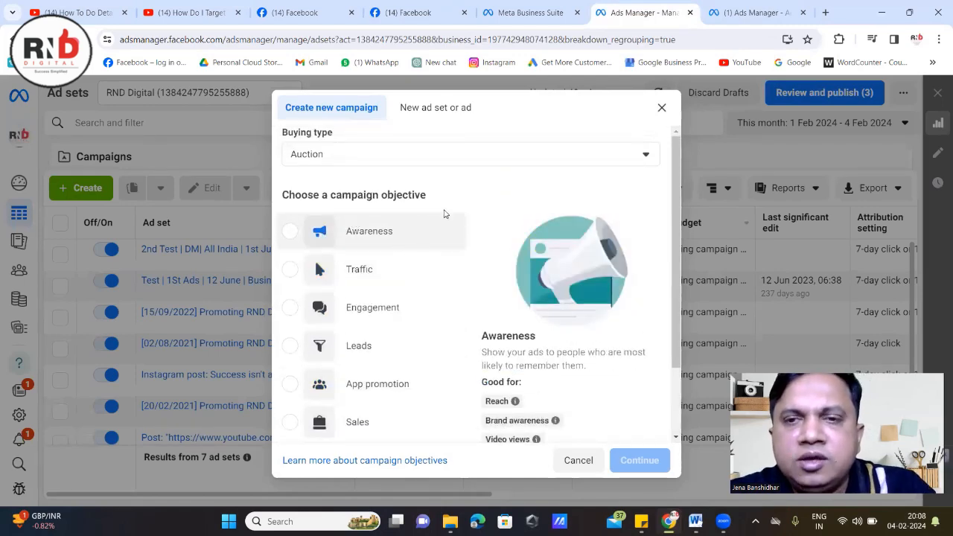
scroll(443, 214, "down", 1)
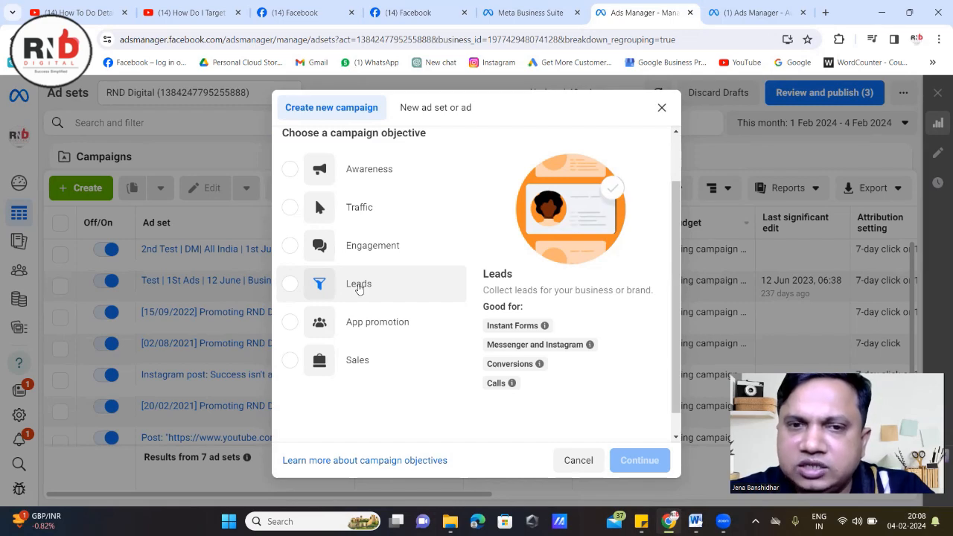
left_click(359, 289)
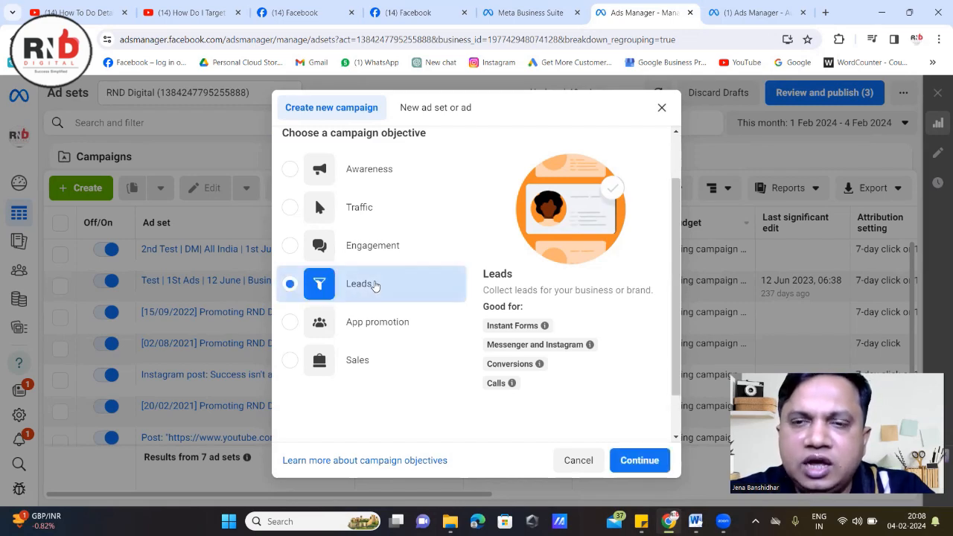
- Expand the optional campaign naming section and examine its campaign, ad set and ad name fields
scroll(376, 287, "down", 1)
scroll(375, 287, "down", 1)
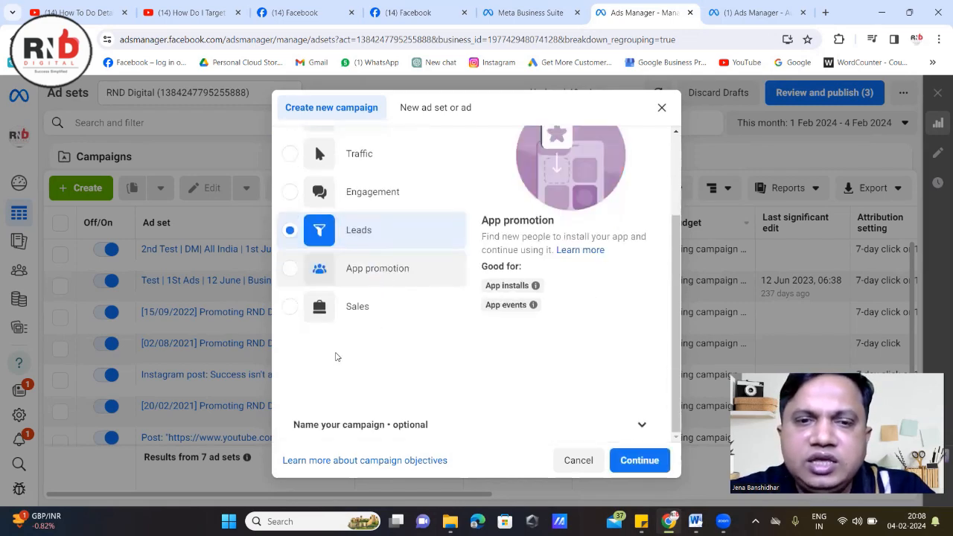
left_click(640, 424)
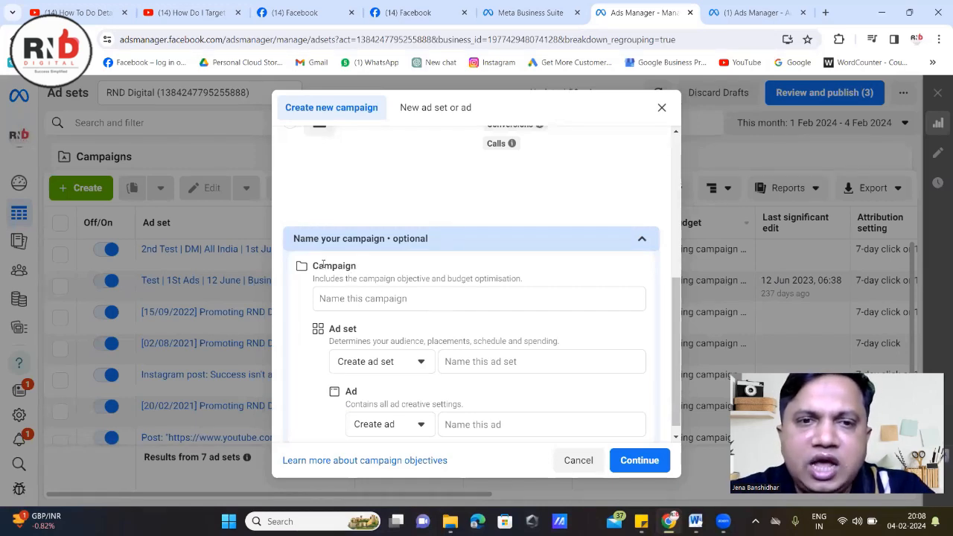
left_click_drag(313, 266, 350, 330)
double_click(354, 391)
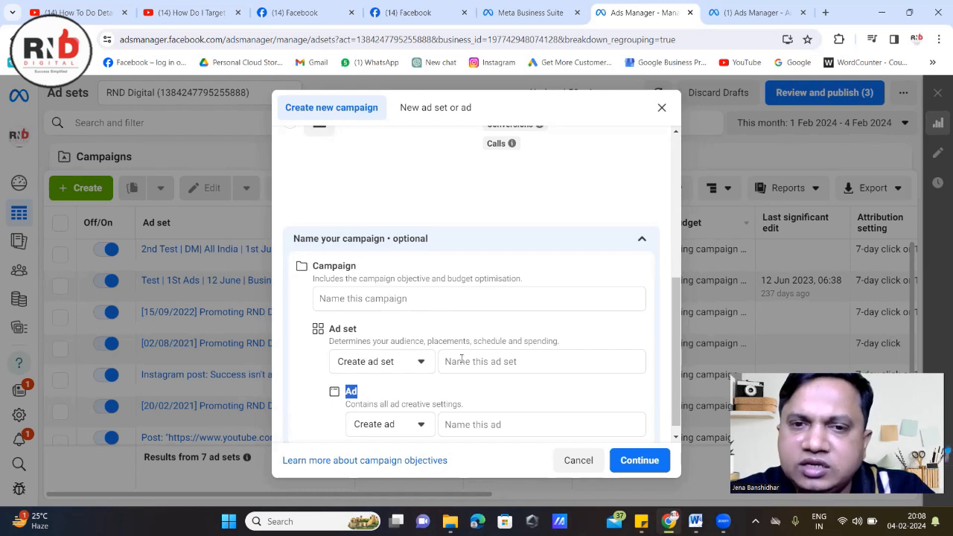
scroll(420, 380, "down", 1)
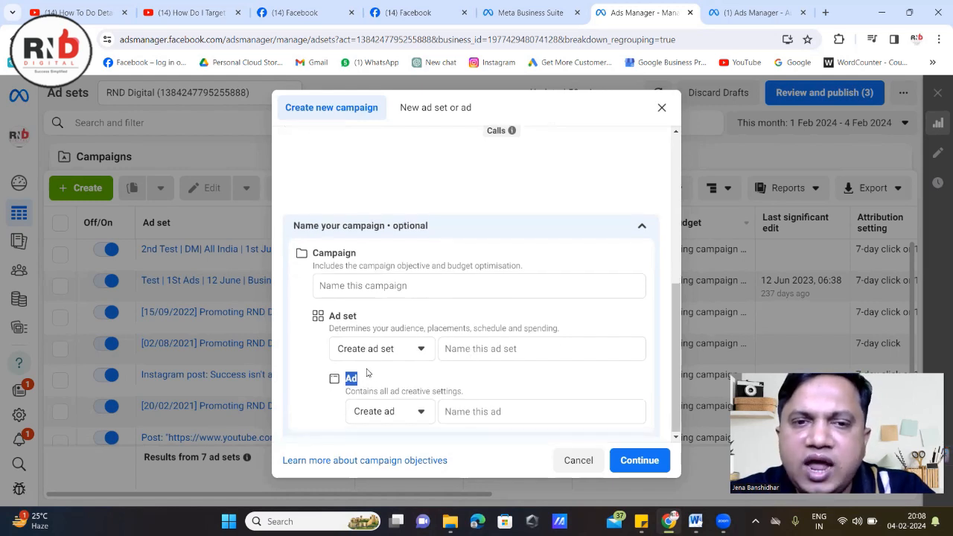
- Continue to the campaign setup choice and create a Manual leads campaign
left_click(639, 460)
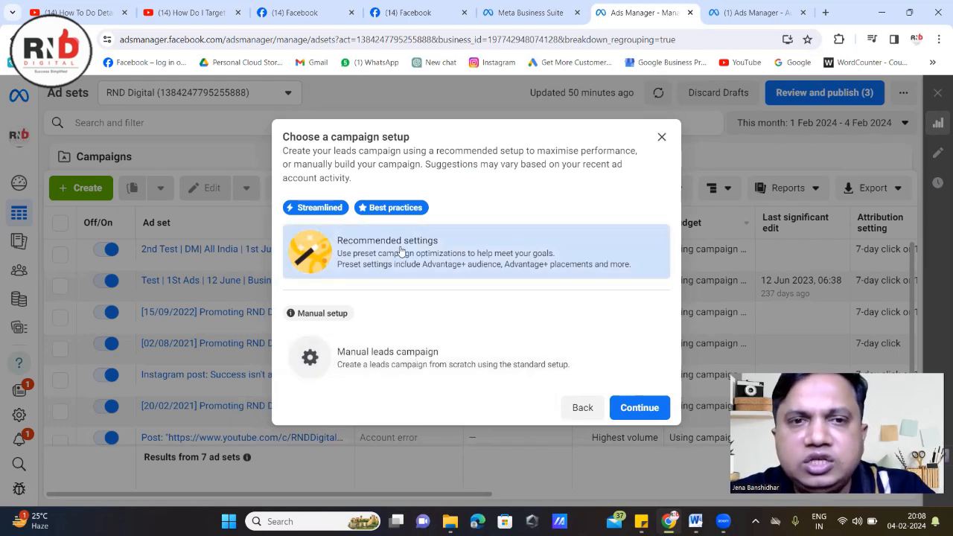
left_click(393, 365)
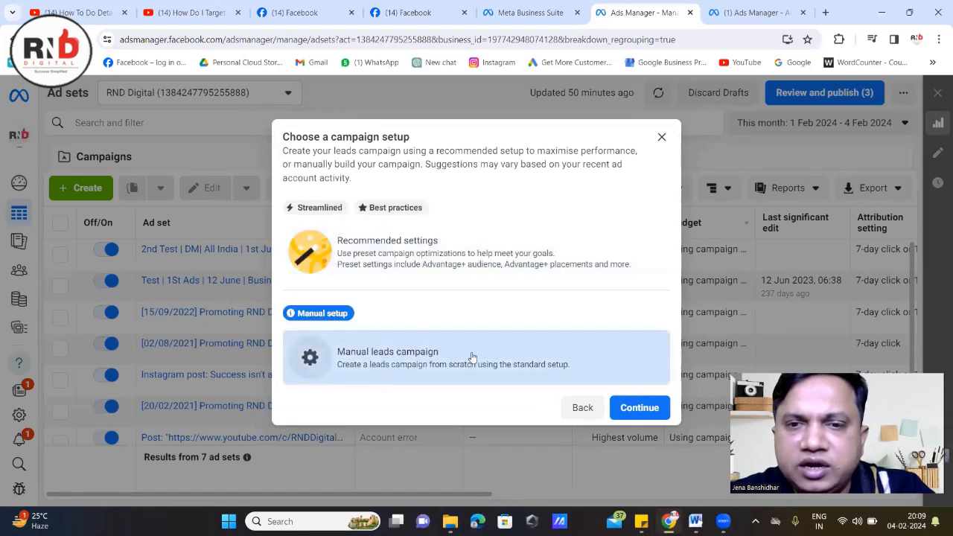
left_click(634, 405)
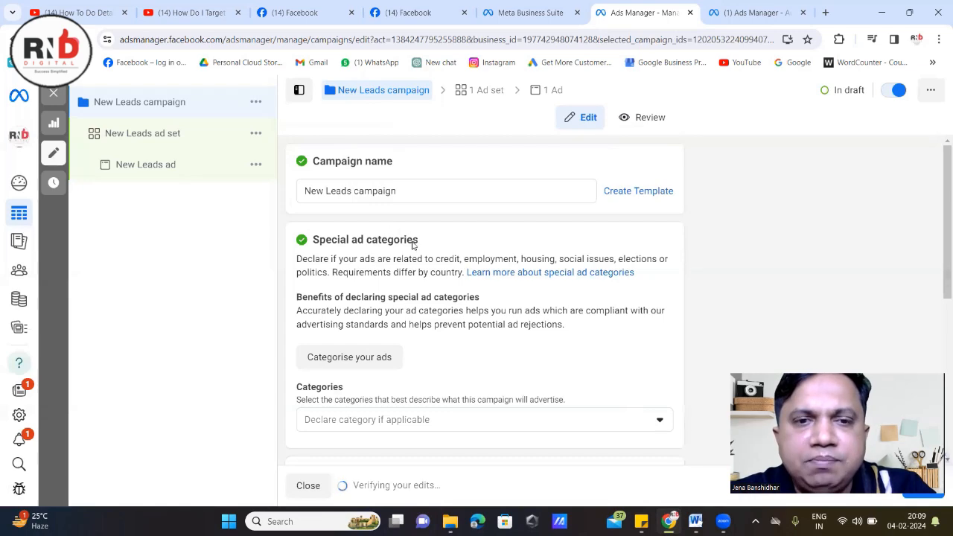
- Review the campaign details, A/B test and Advantage campaign budget settings, and proceed to the ad set
scroll(412, 246, "down", 3)
scroll(412, 247, "down", 1)
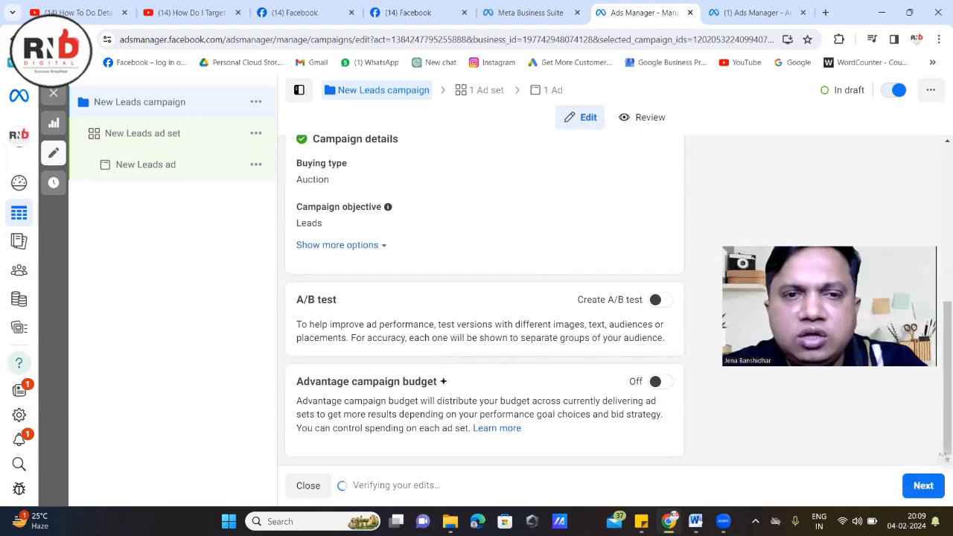
scroll(372, 267, "up", 2)
scroll(382, 271, "down", 2)
left_click(916, 485)
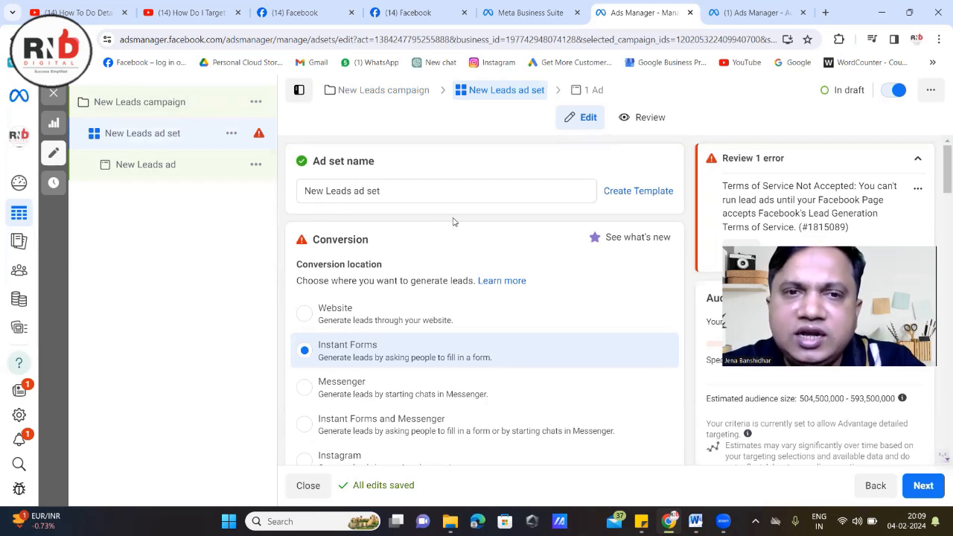
- Review the ad set's conversion locations and select RND Digital as the Facebook Page
scroll(457, 220, "down", 2)
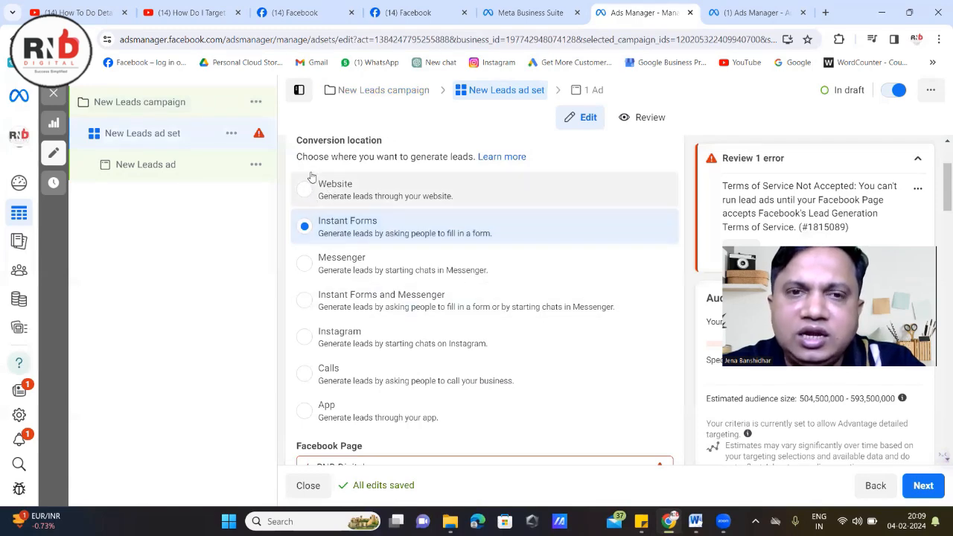
scroll(338, 196, "down", 2)
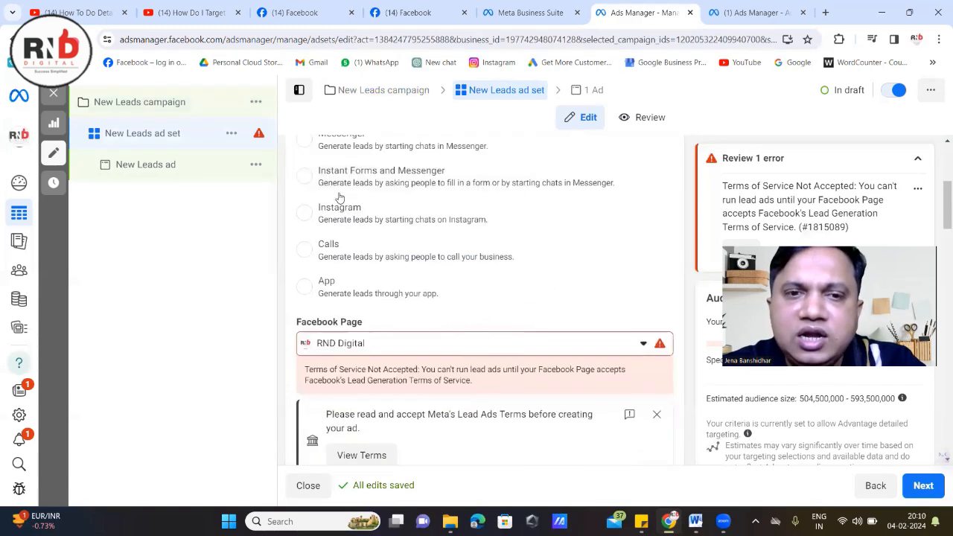
scroll(339, 196, "up", 2)
scroll(341, 197, "down", 1)
scroll(344, 198, "up", 1)
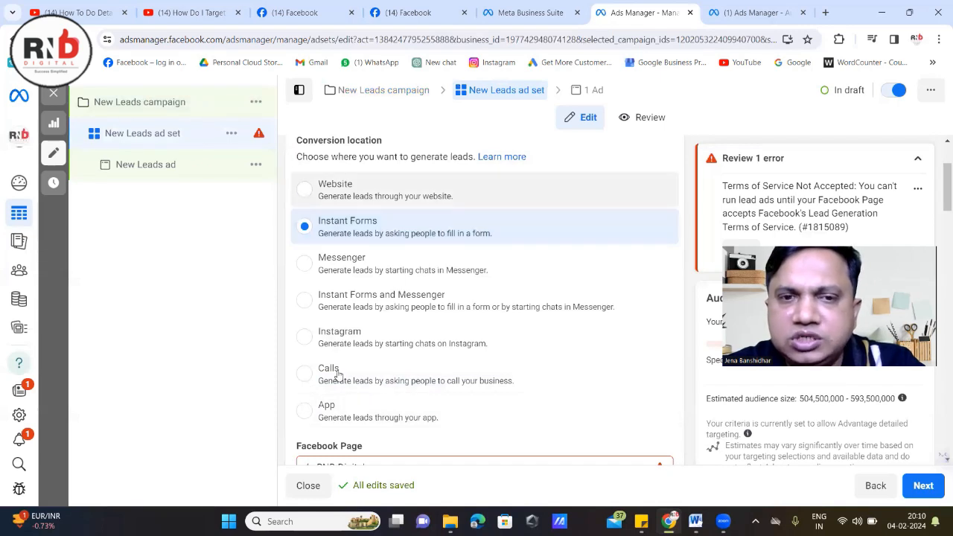
scroll(347, 240, "down", 3)
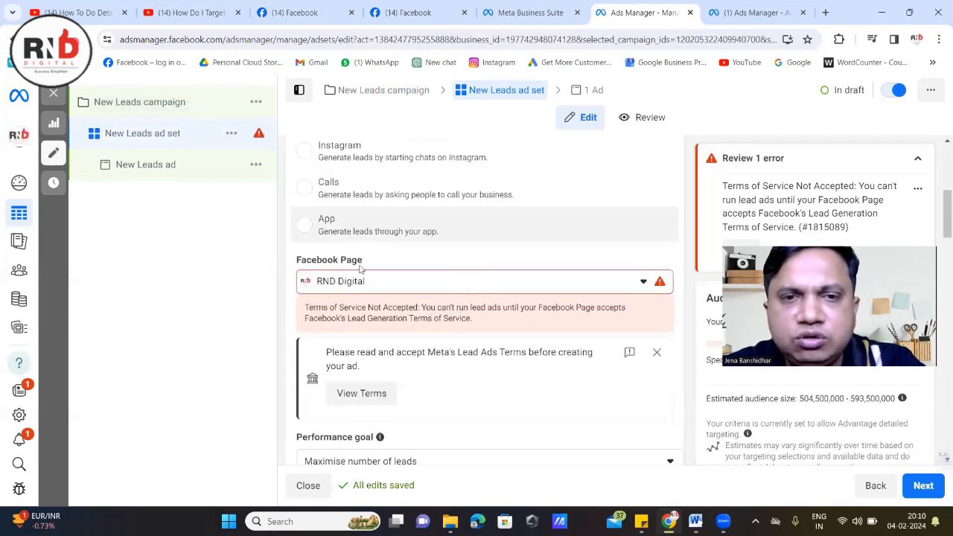
left_click(375, 281)
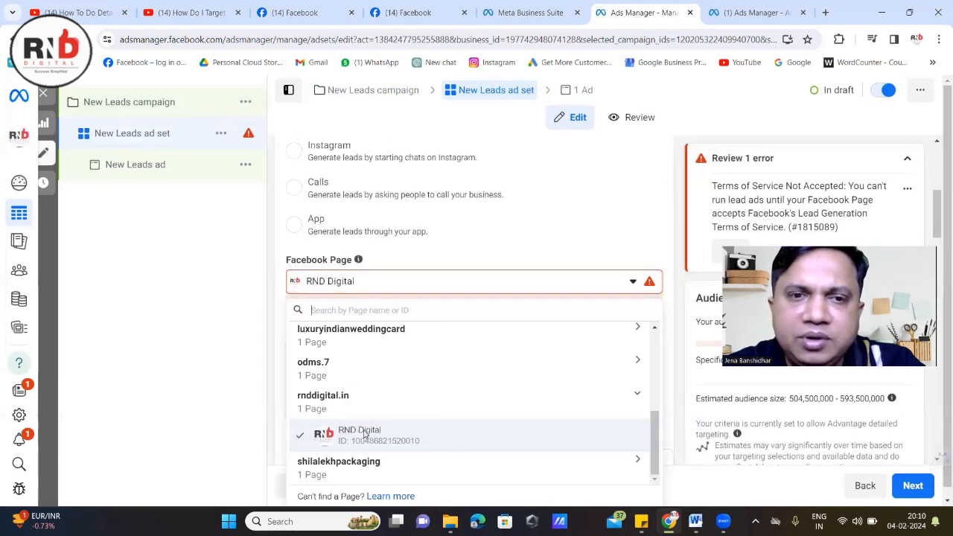
left_click(364, 434)
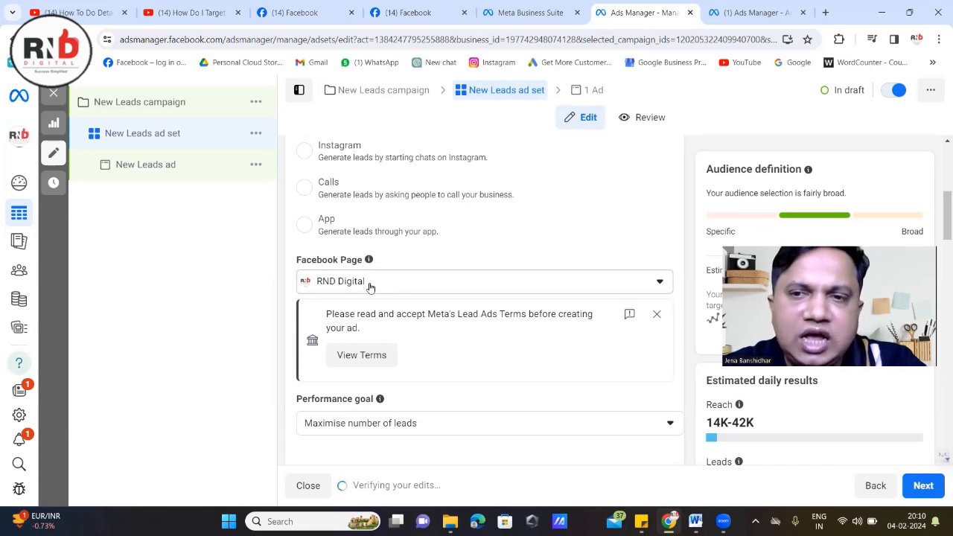
- Edit the locations in the ad set's audience controls and remove India
scroll(392, 285, "down", 3)
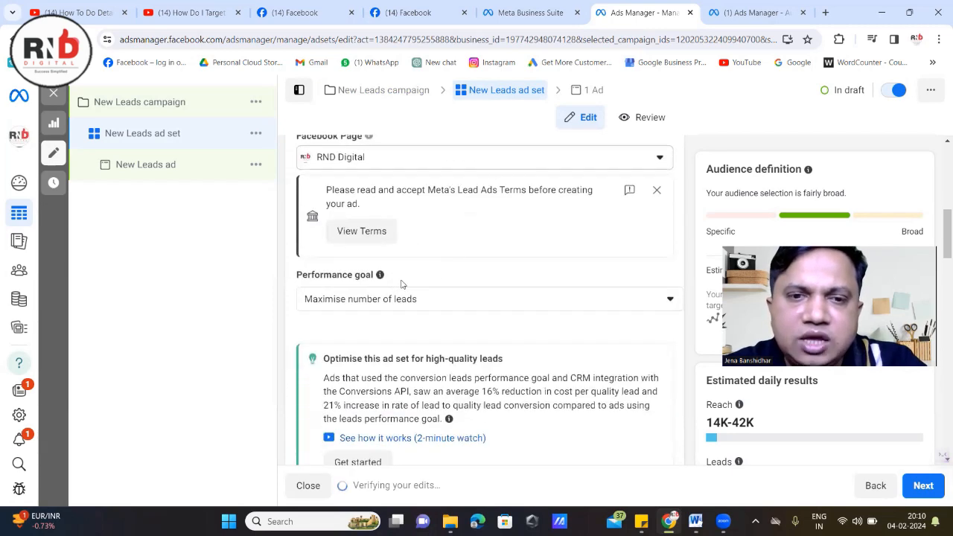
scroll(477, 277, "down", 6)
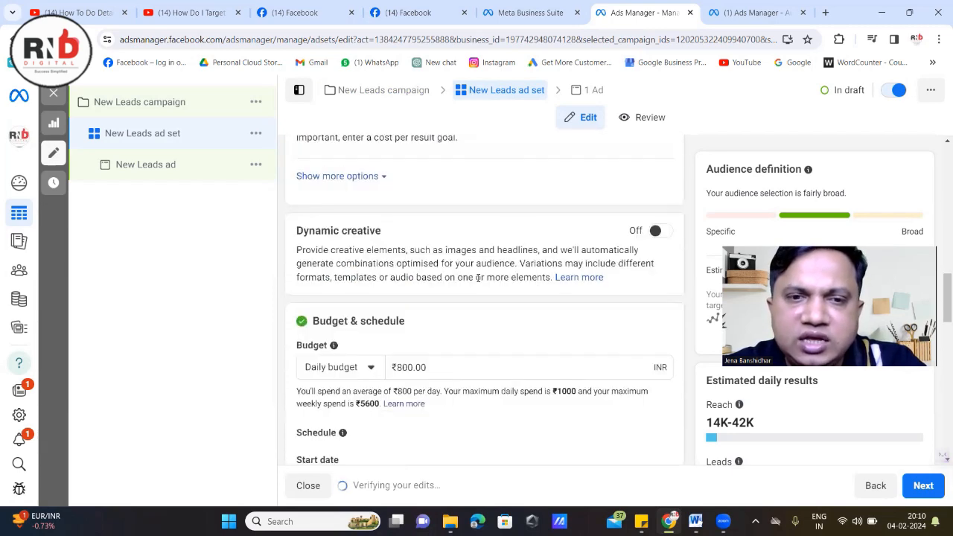
scroll(491, 279, "down", 5)
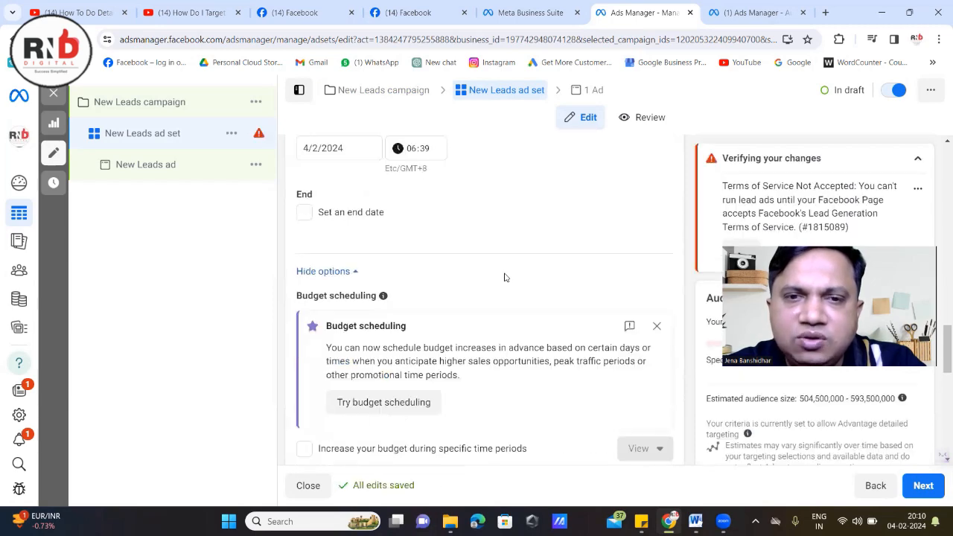
scroll(524, 270, "down", 3)
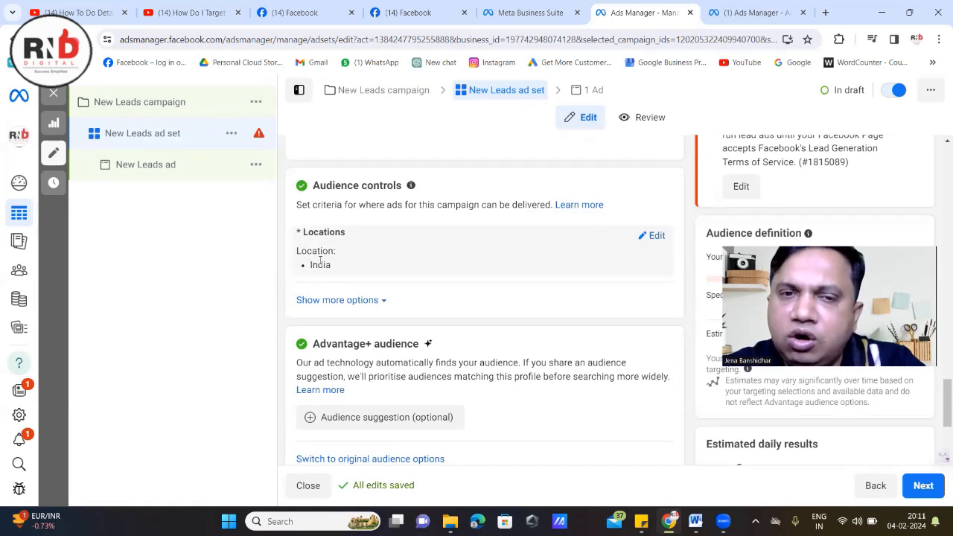
left_click(657, 237)
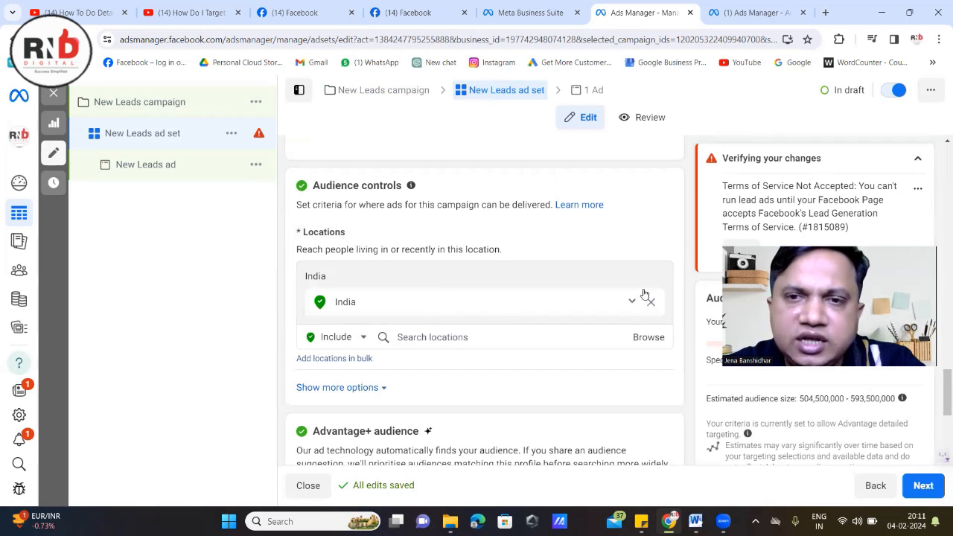
left_click(453, 337)
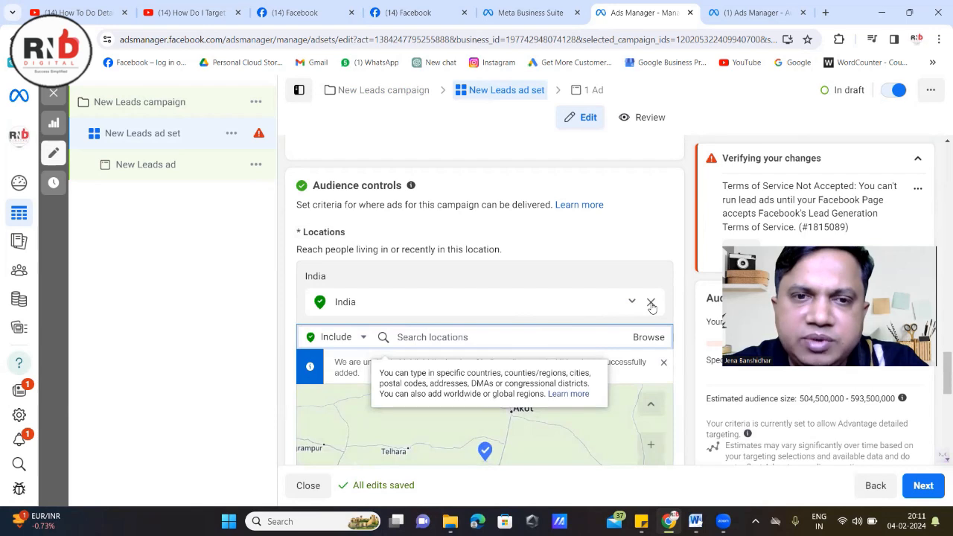
left_click(650, 303)
- Search for Mumbai and add the city Mumbai, Maharashtra, India as an included location
left_click(463, 304)
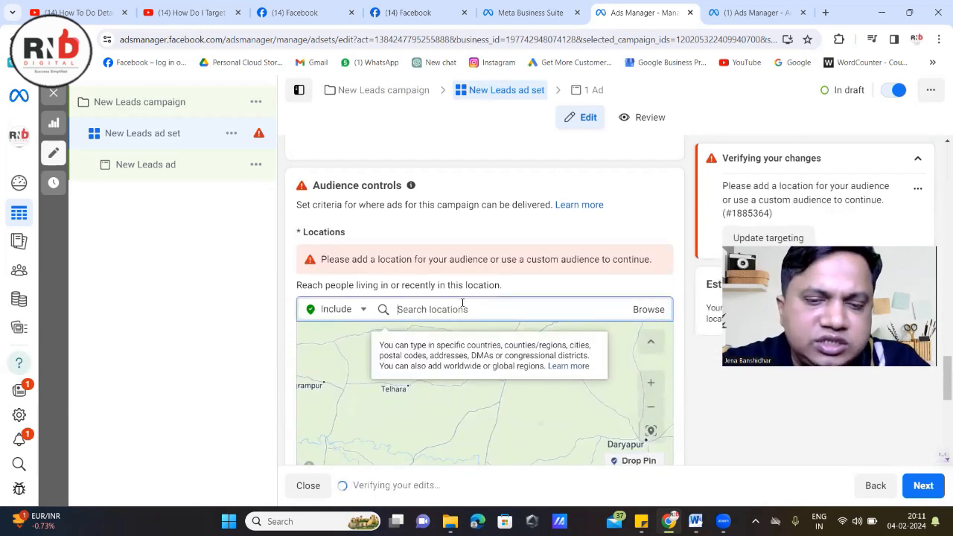
type("mum")
key("BackSpace")
key("BackSpace")
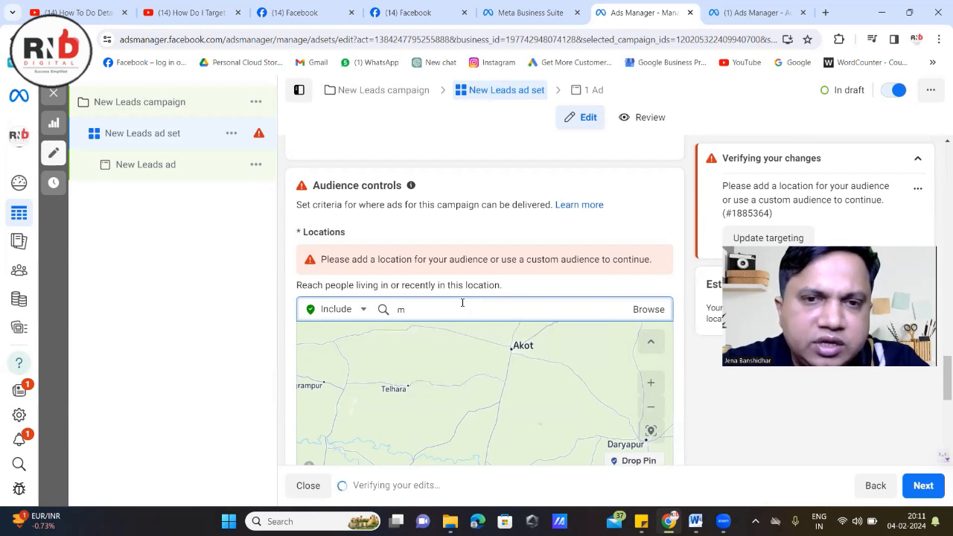
key("BackSpace")
type("MUM")
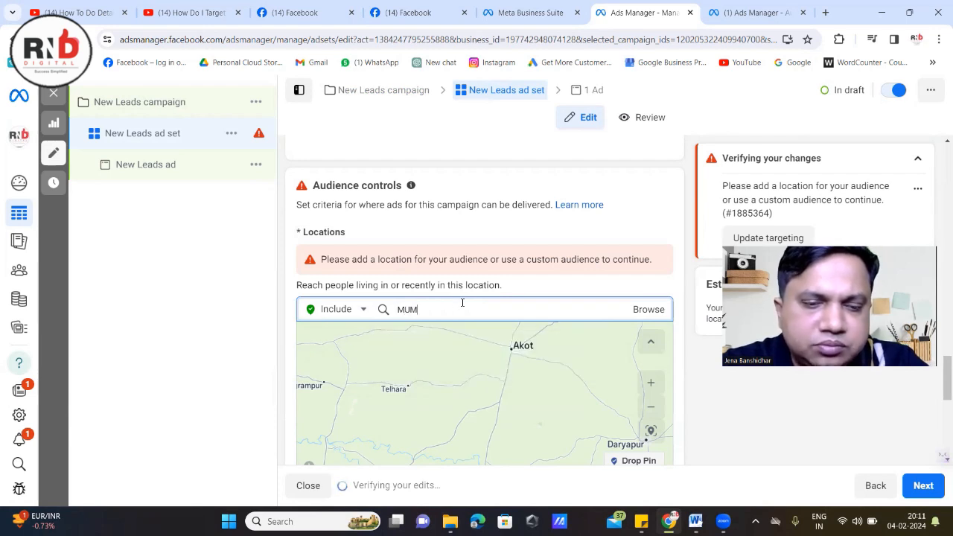
type("BAI")
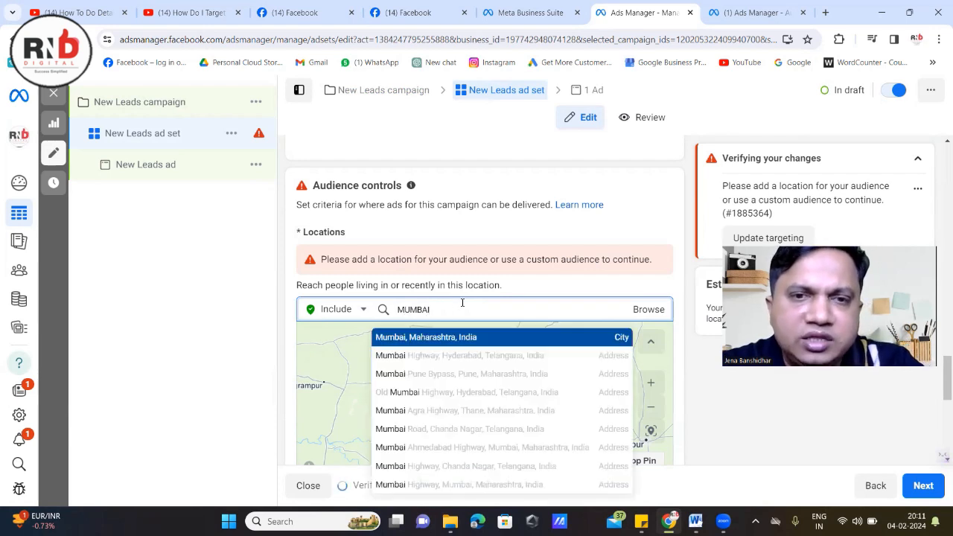
left_click(421, 339)
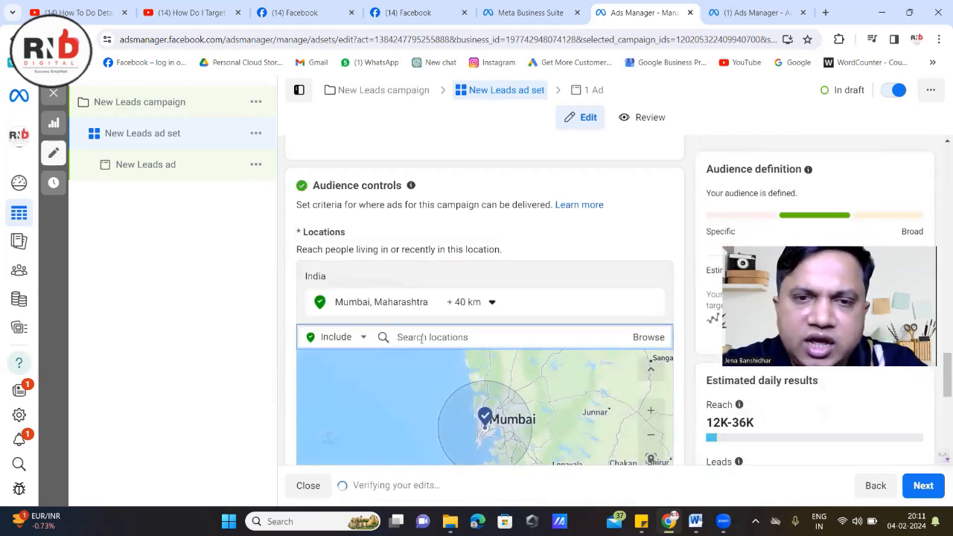
- Add Delhi, India as another included location and check the radius options for Mumbai
type("D")
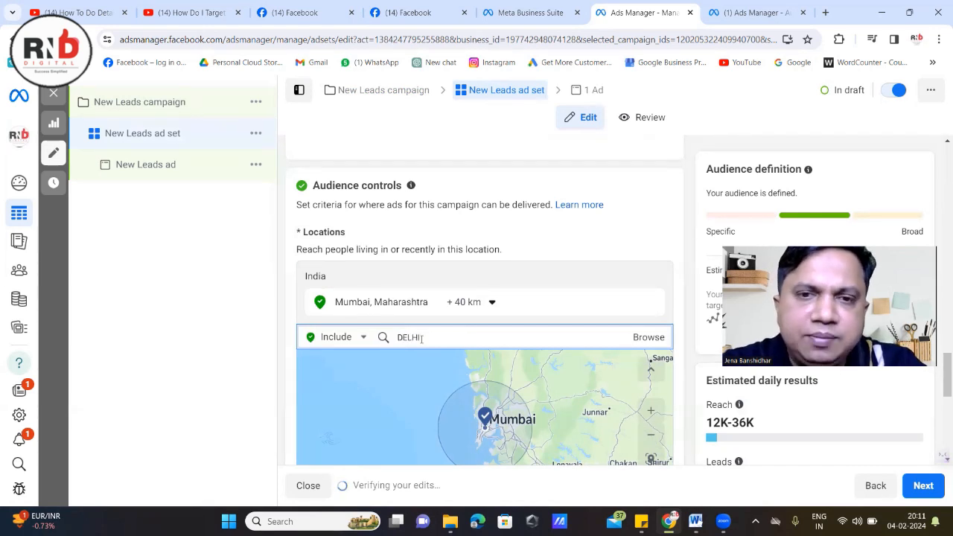
type("ELHI")
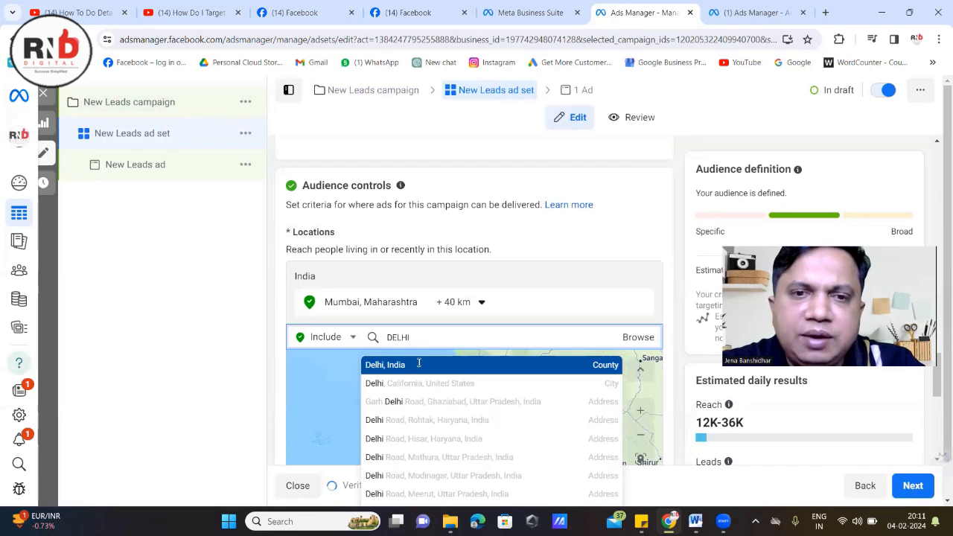
left_click(420, 364)
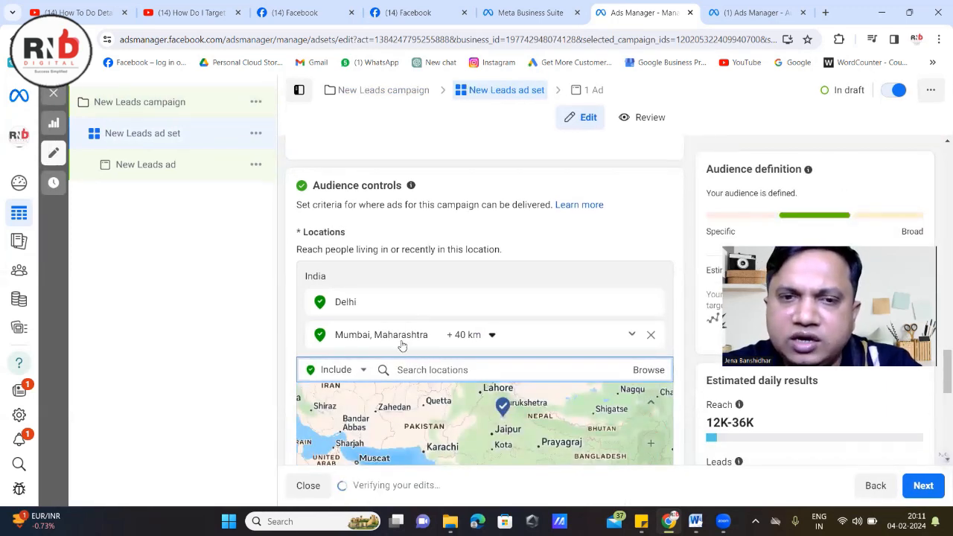
left_click(491, 336)
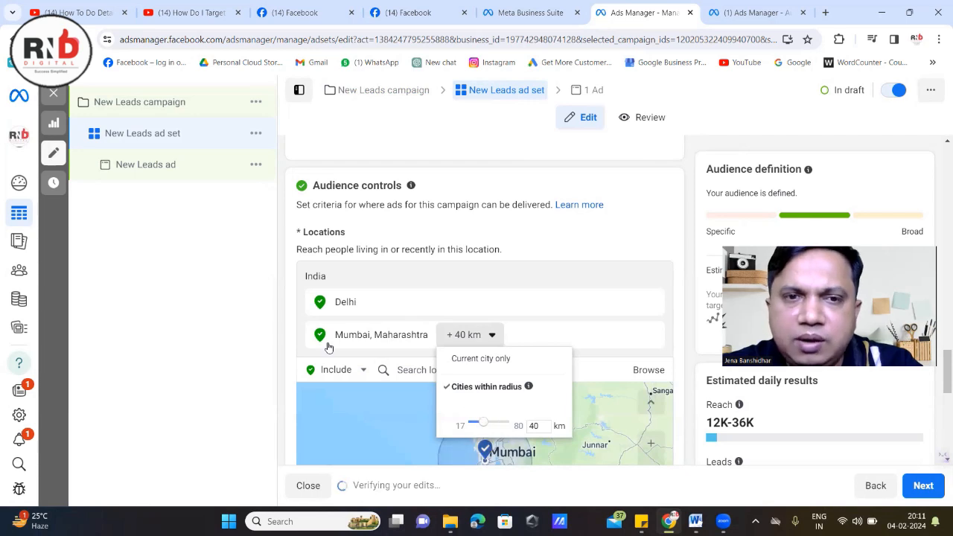
left_click(282, 285)
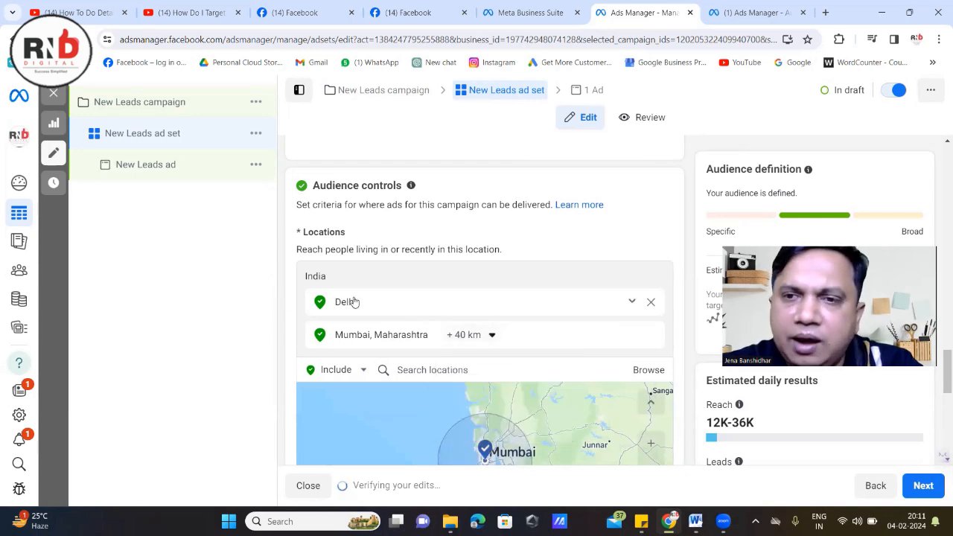
- Expand the optional audience suggestion settings in the ad set's Advantage+ audience section
scroll(444, 320, "down", 1)
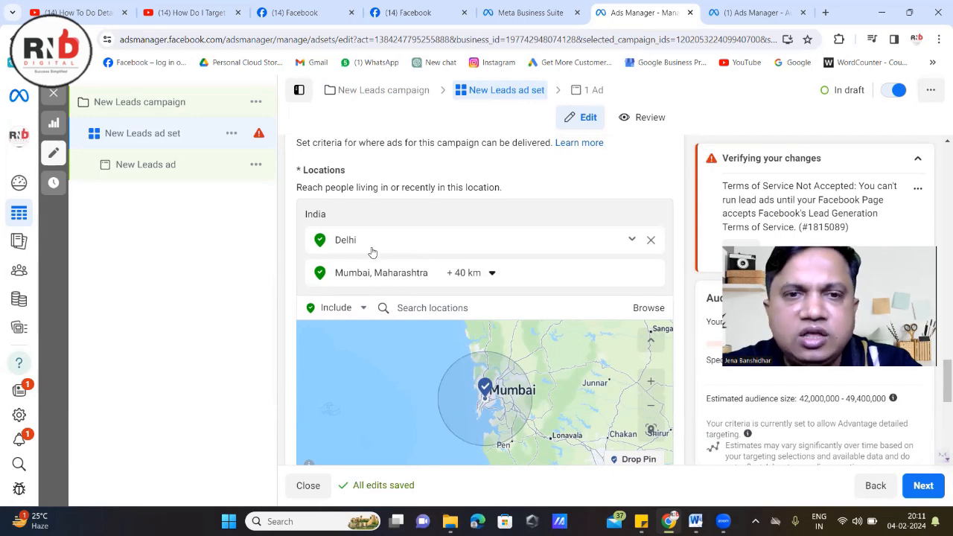
scroll(373, 253, "down", 2)
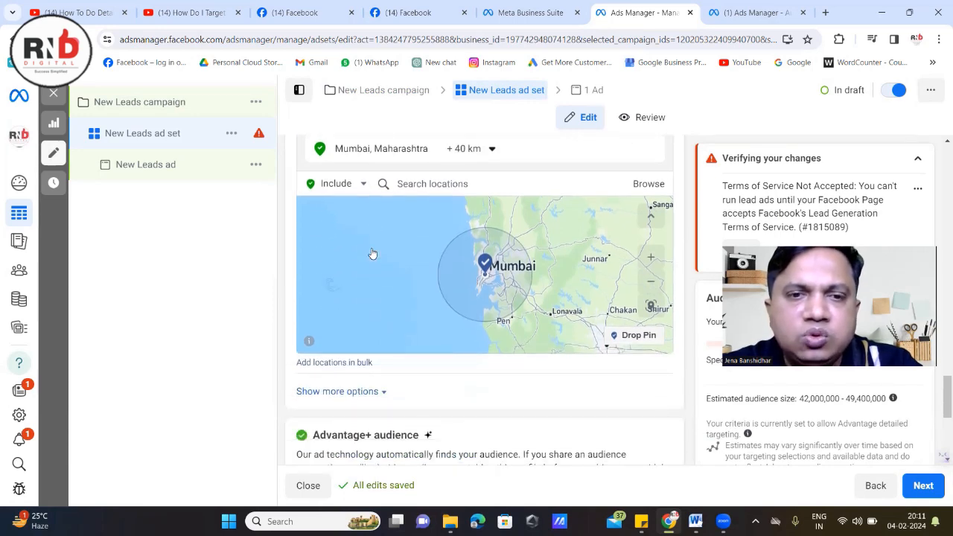
scroll(406, 265, "down", 2)
scroll(406, 265, "down", 3)
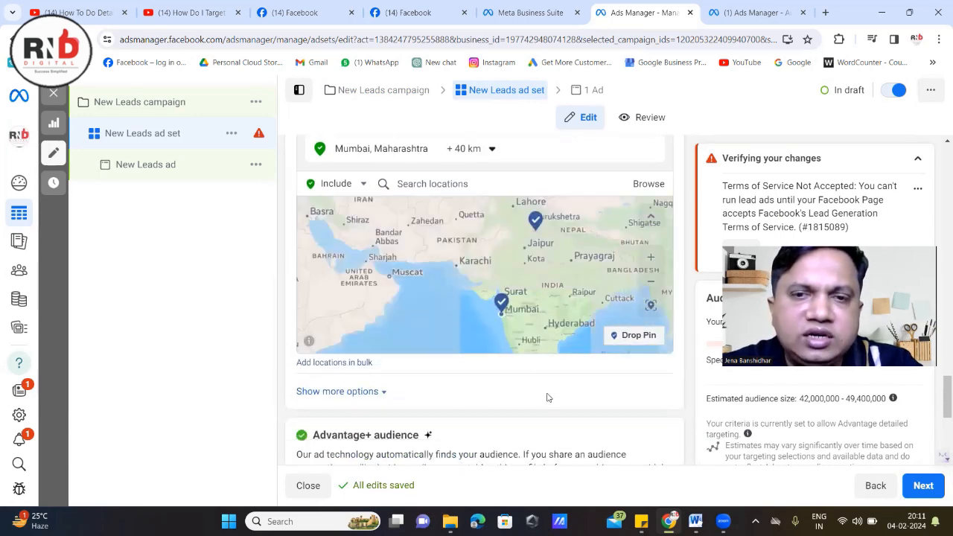
scroll(559, 391, "down", 1)
scroll(582, 356, "down", 2)
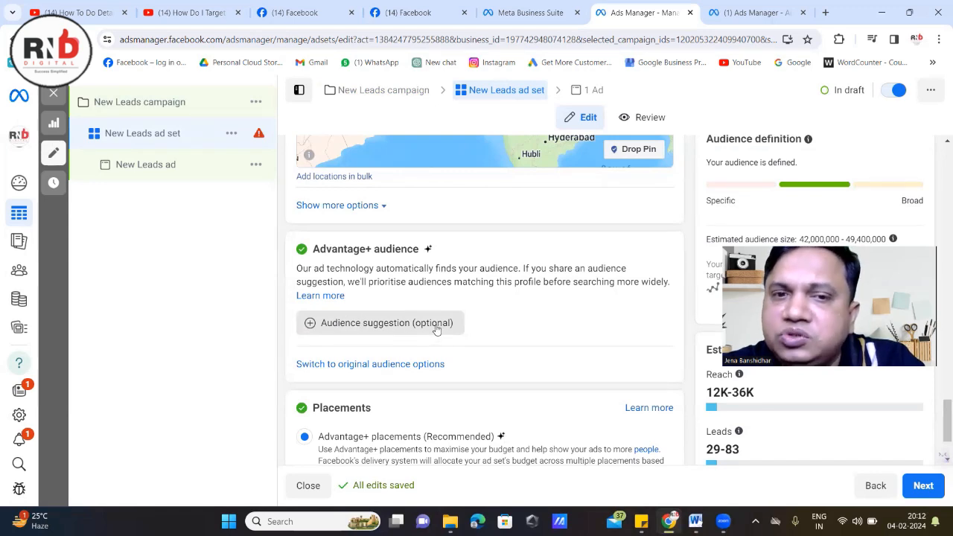
mouse_move(437, 330)
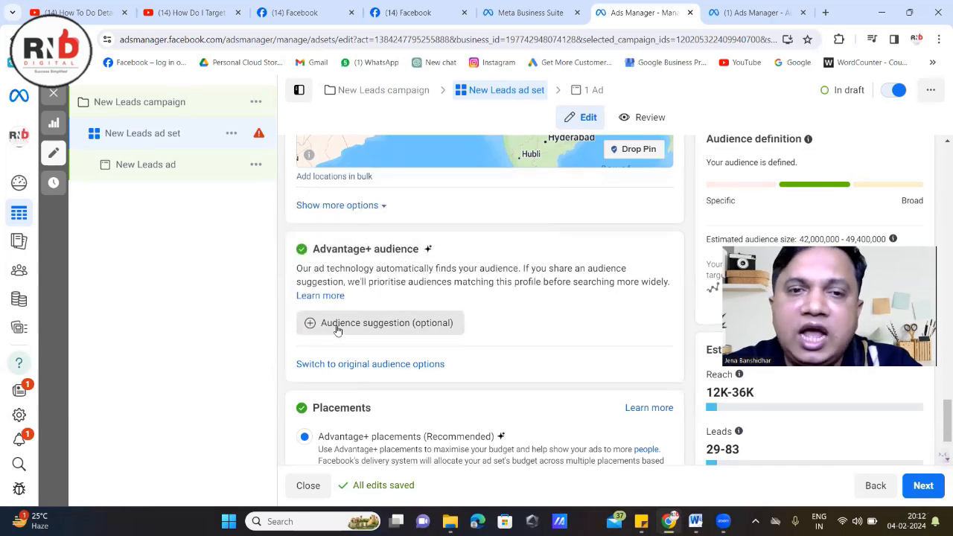
left_click(382, 324)
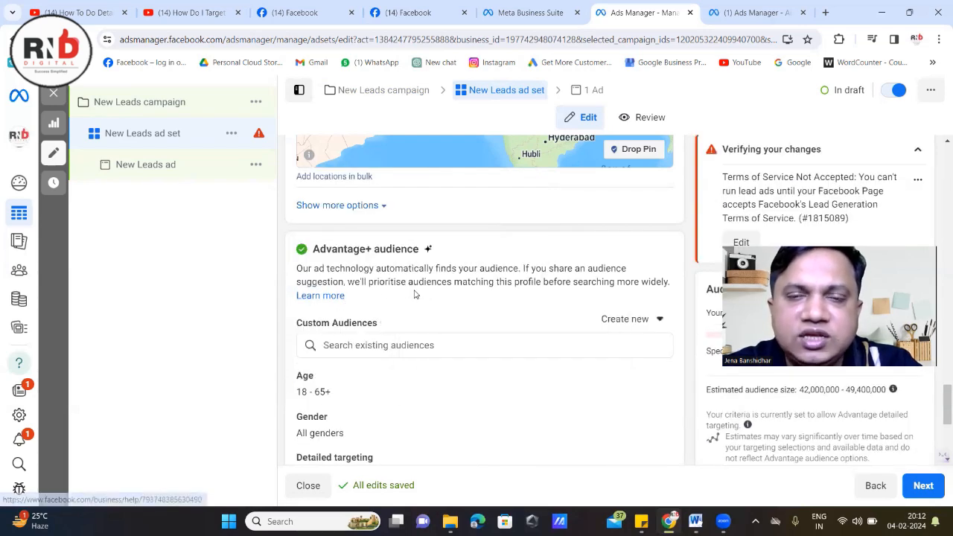
- Set the suggested audience's age range to a minimum of 25 and a maximum of 50
scroll(489, 302, "down", 1)
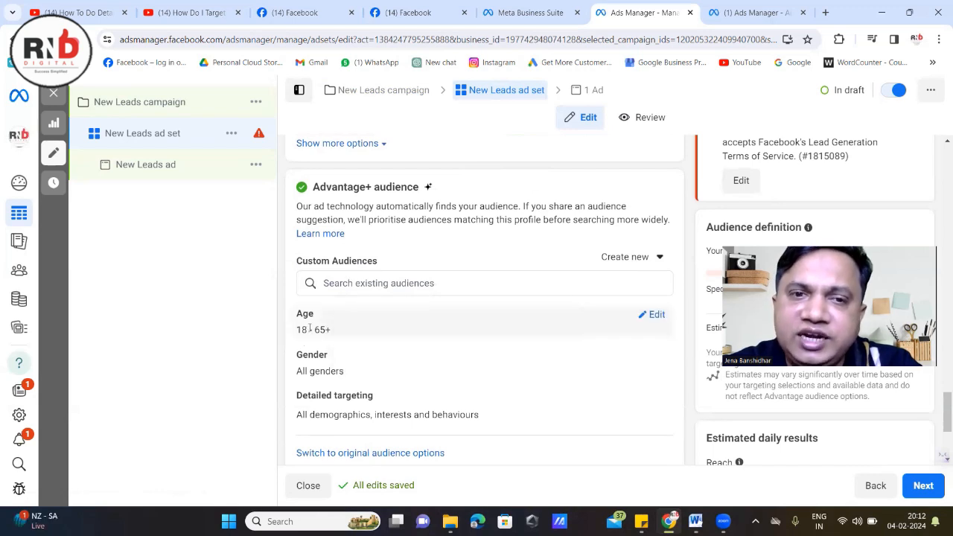
scroll(315, 329, "down", 1)
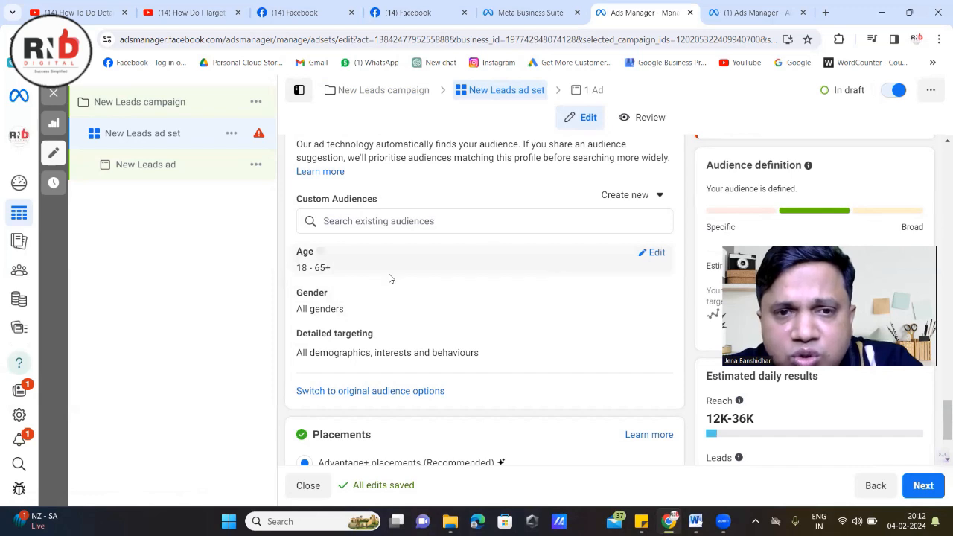
left_click(655, 254)
left_click(344, 275)
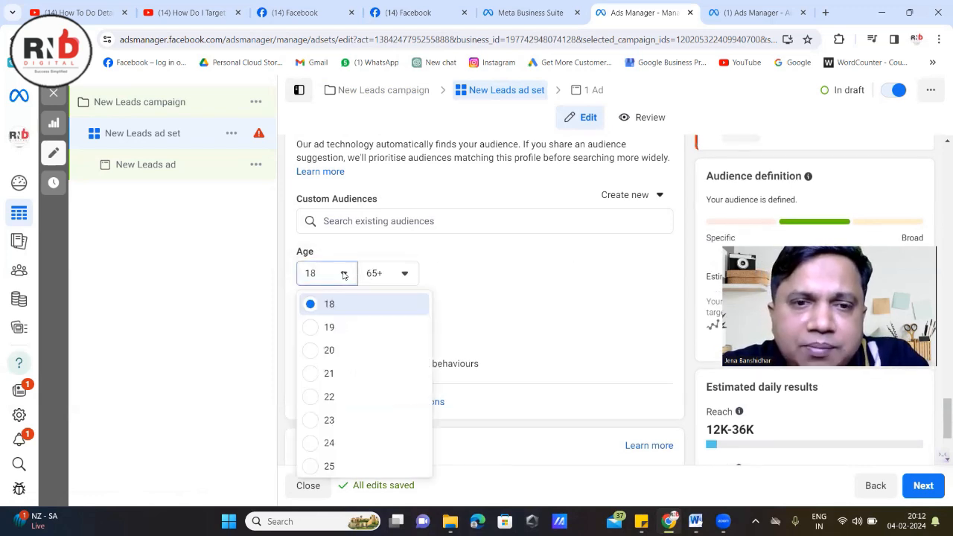
left_click(347, 458)
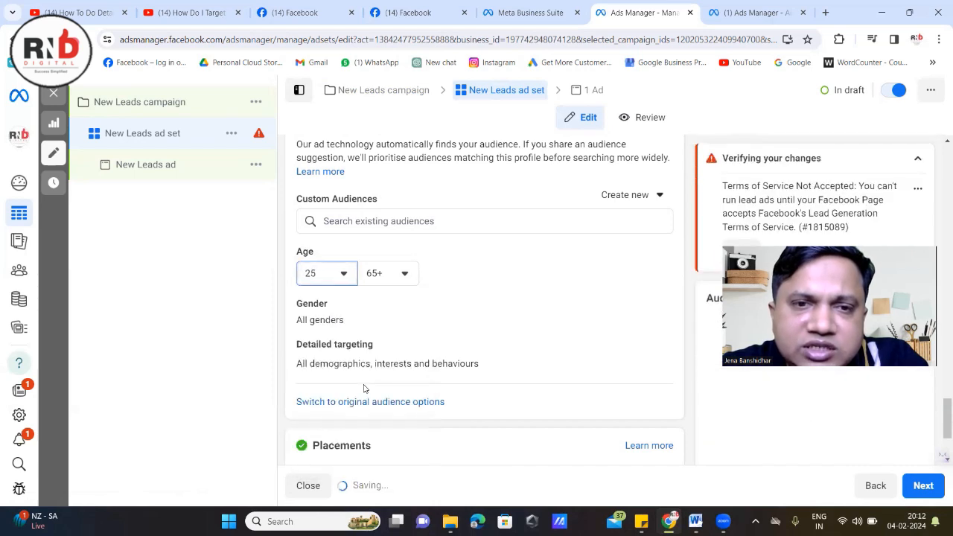
left_click(396, 275)
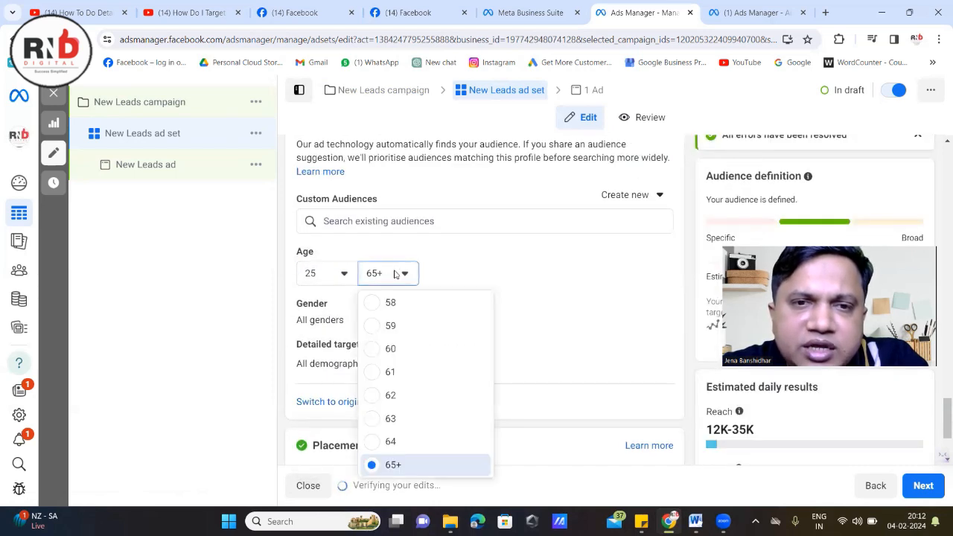
scroll(390, 362, "up", 2)
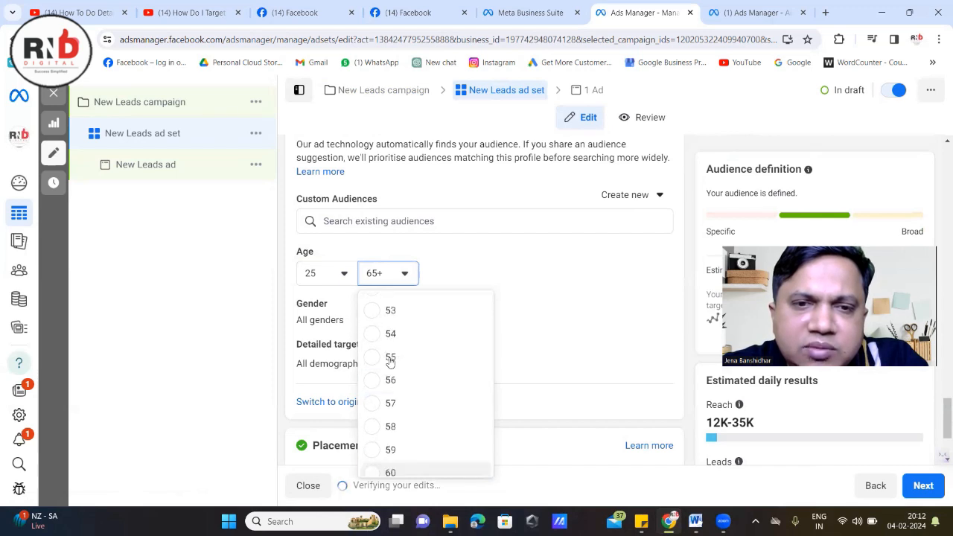
scroll(387, 348, "up", 1)
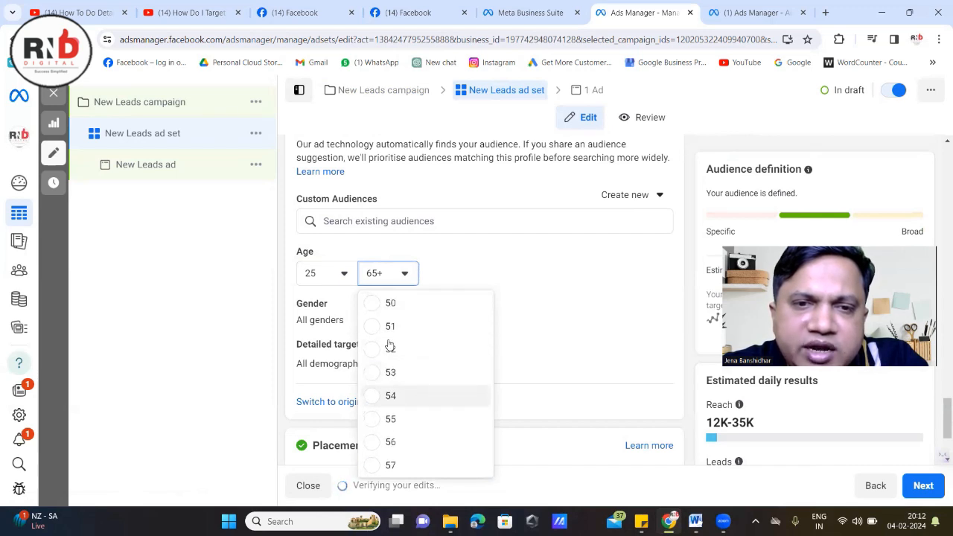
left_click(391, 304)
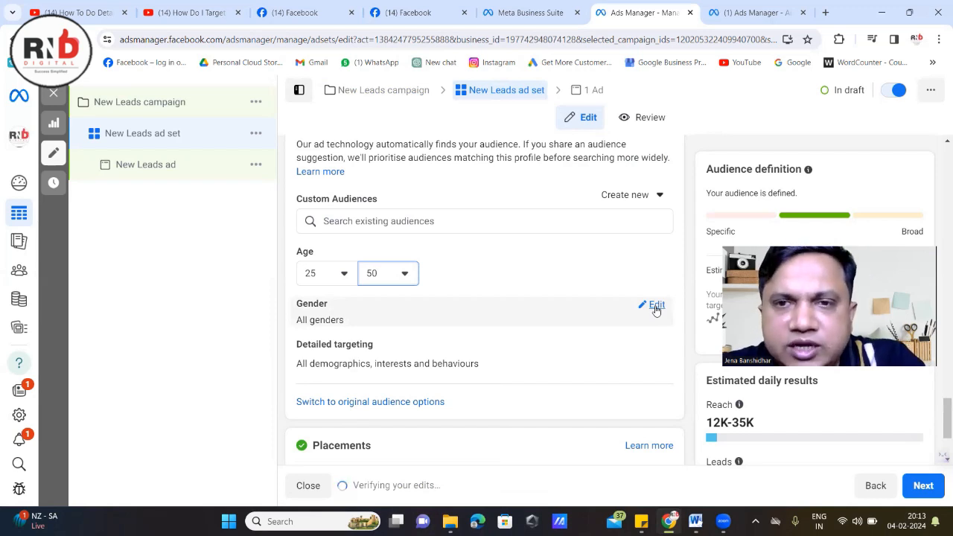
- Check the options for creating a new custom audience and the explanation of the gender setting
left_click(642, 195)
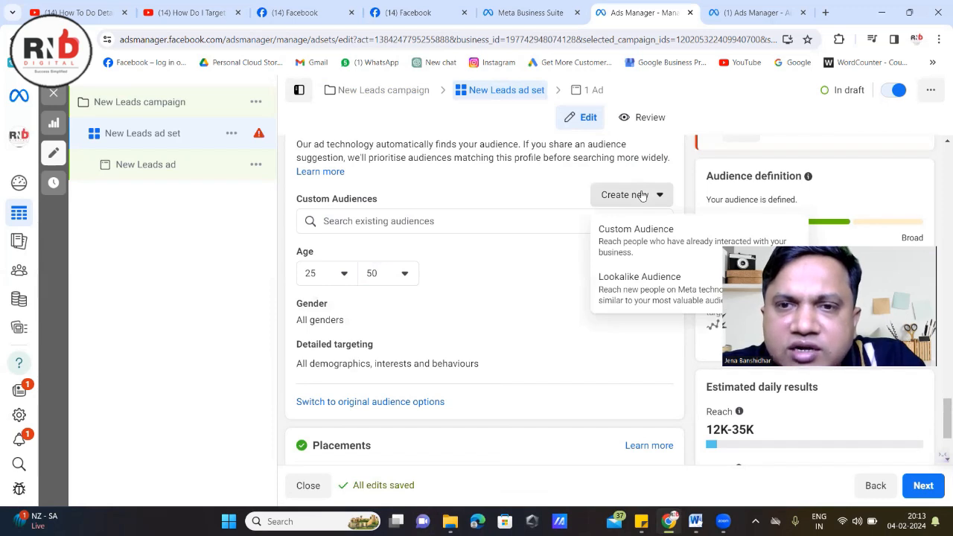
left_click(284, 297)
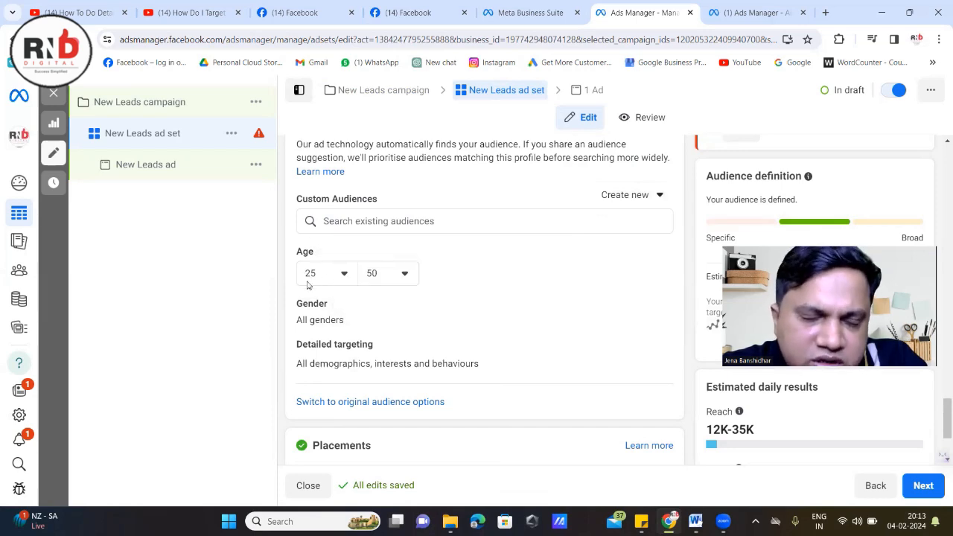
mouse_move(334, 303)
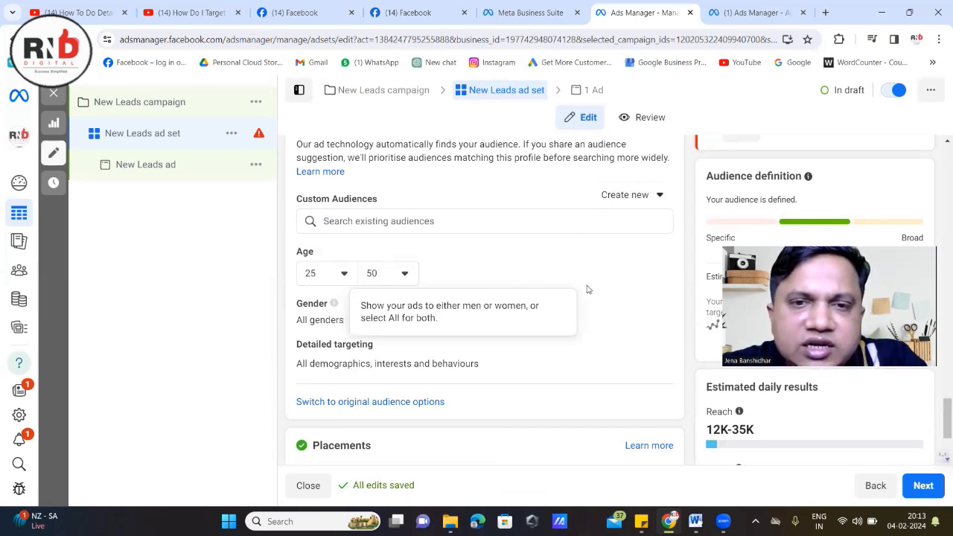
- Edit the detailed targeting and search the demographics, interests and behaviours for "Printing"
scroll(588, 289, "down", 1)
scroll(539, 288, "down", 1)
mouse_move(378, 237)
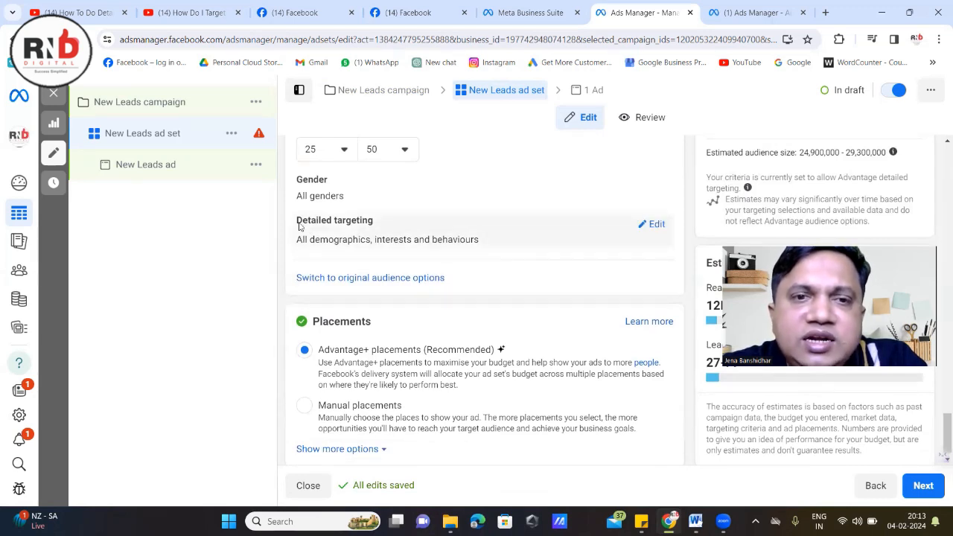
left_click_drag(298, 220, 381, 220)
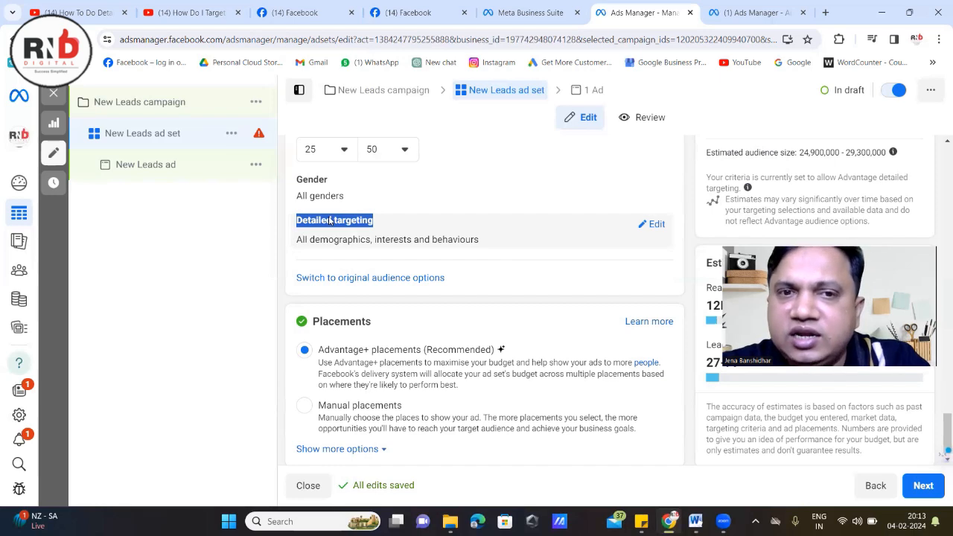
left_click(657, 225)
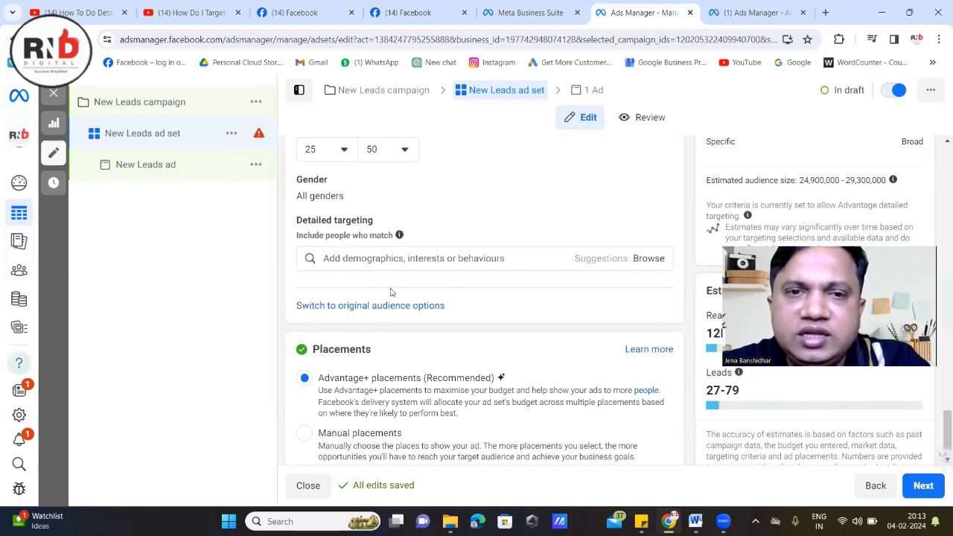
left_click(332, 258)
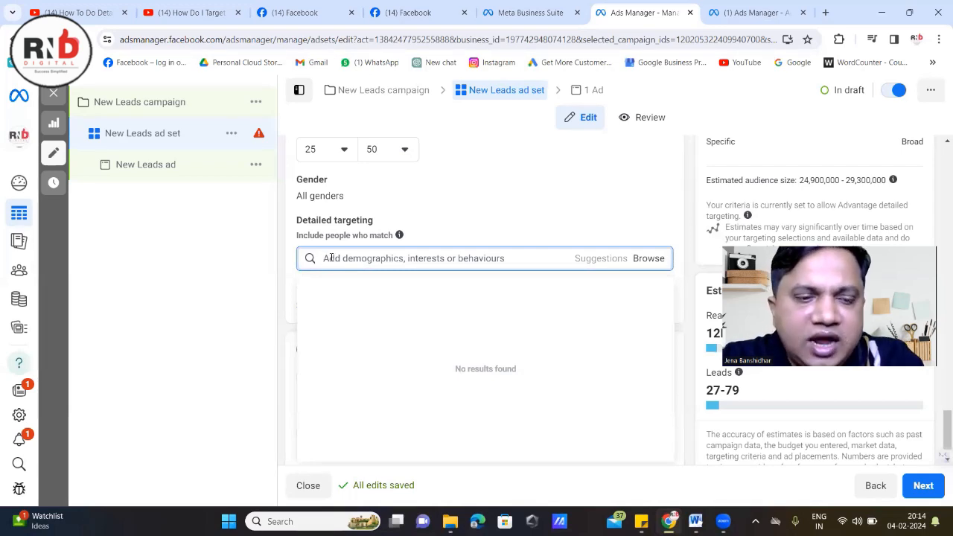
type("F")
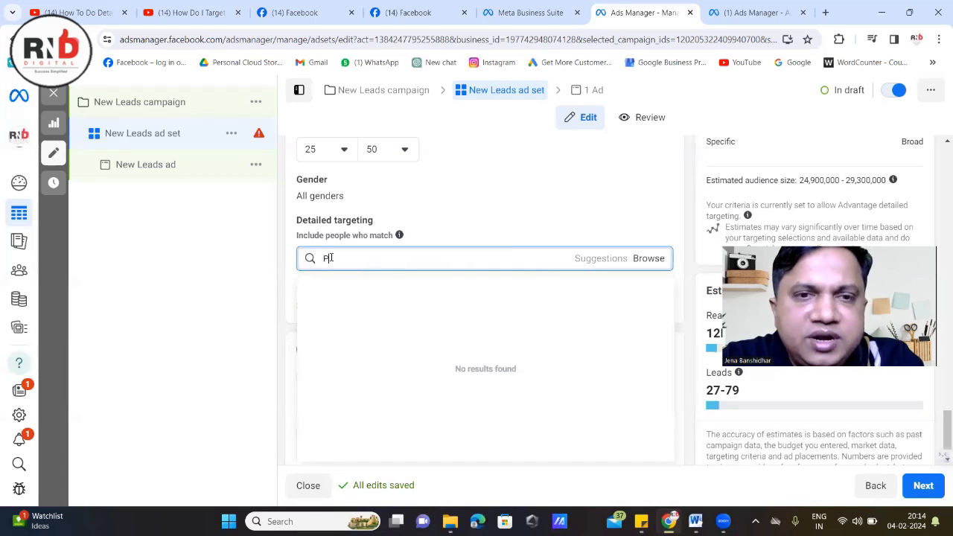
type("ainting")
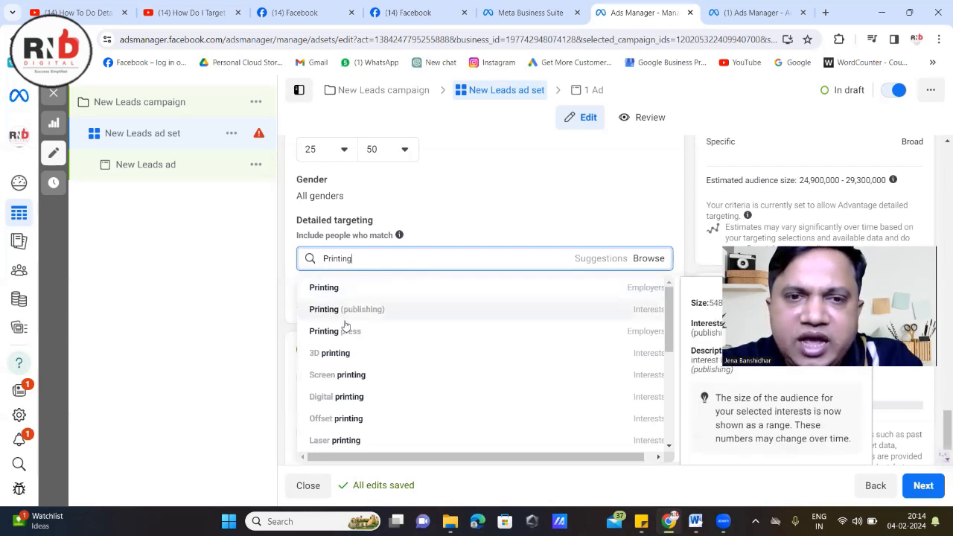
- Look through the printing matches and add the Printing entry of the Employers category to the detailed targeting
scroll(358, 332, "down", 4)
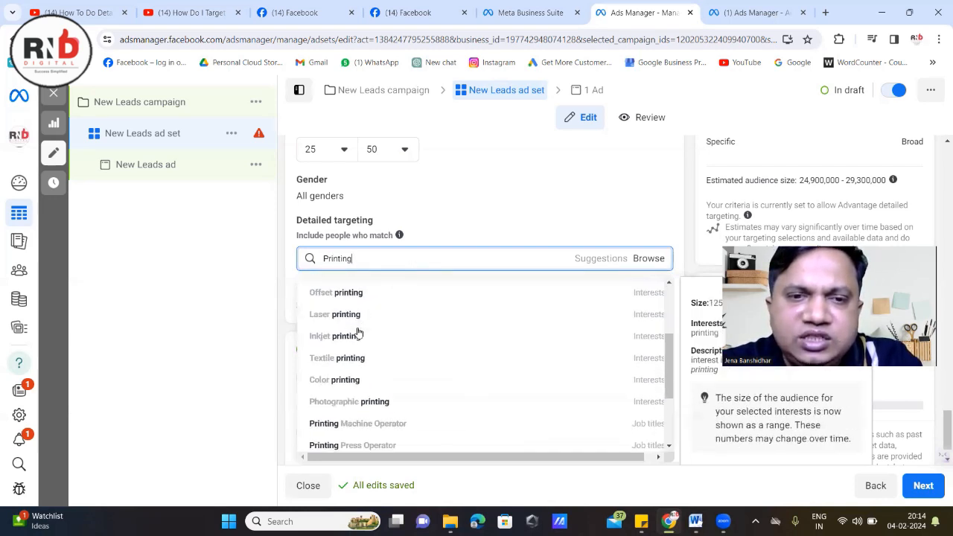
scroll(368, 397, "down", 2)
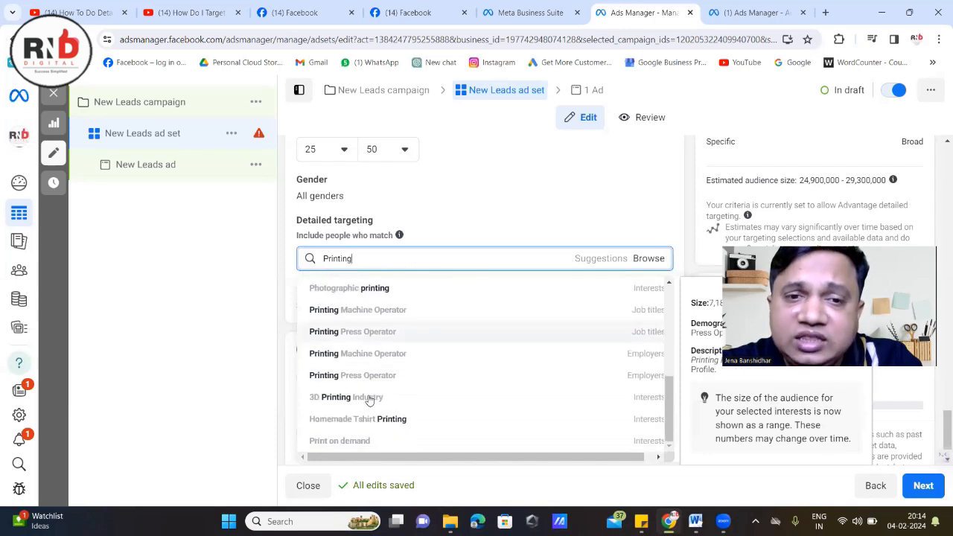
scroll(372, 395, "up", 5)
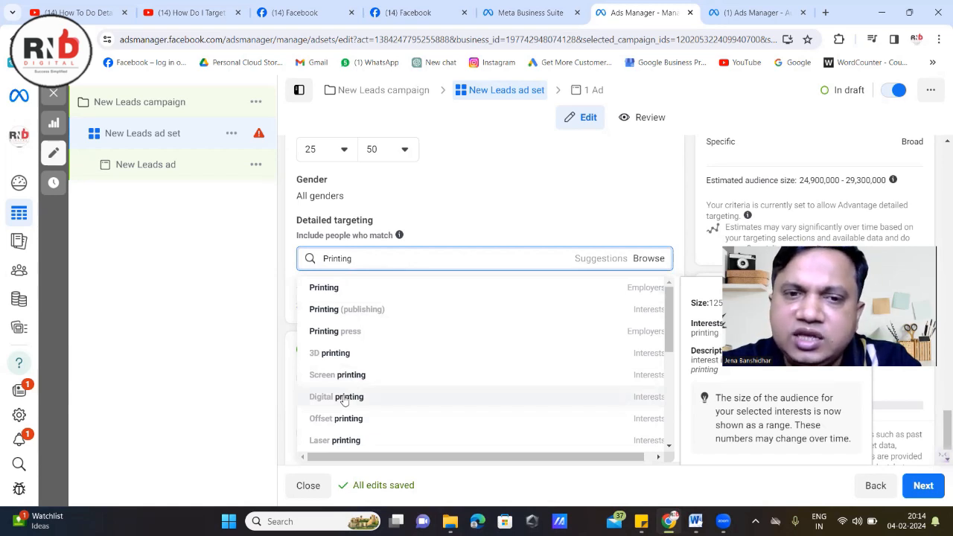
scroll(355, 400, "down", 1)
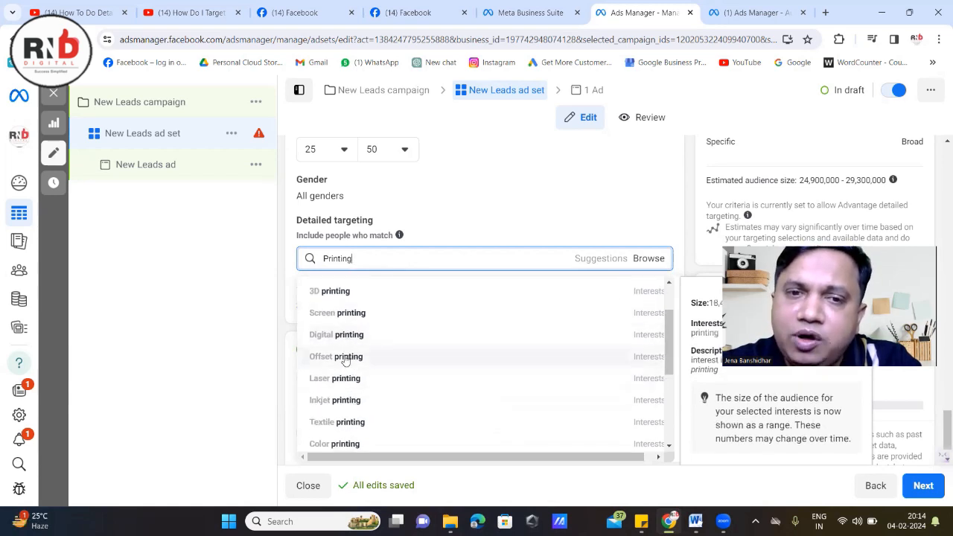
scroll(347, 383, "down", 2)
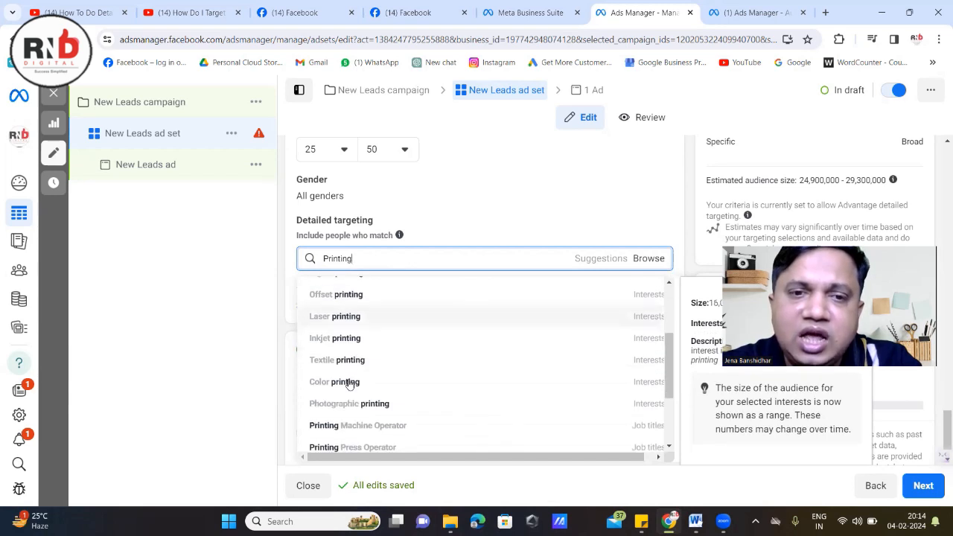
scroll(347, 382, "down", 2)
scroll(350, 383, "up", 2)
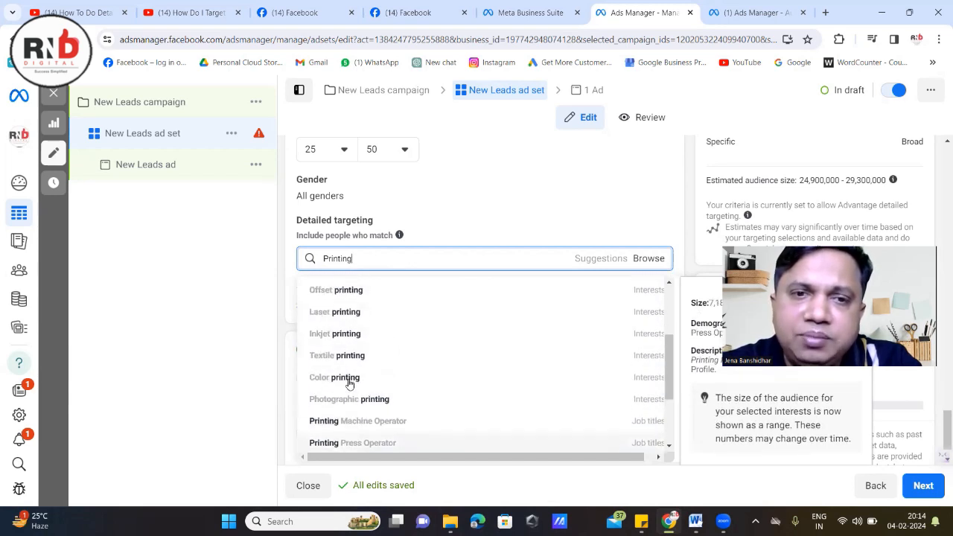
scroll(338, 383, "down", 1)
scroll(339, 384, "down", 1)
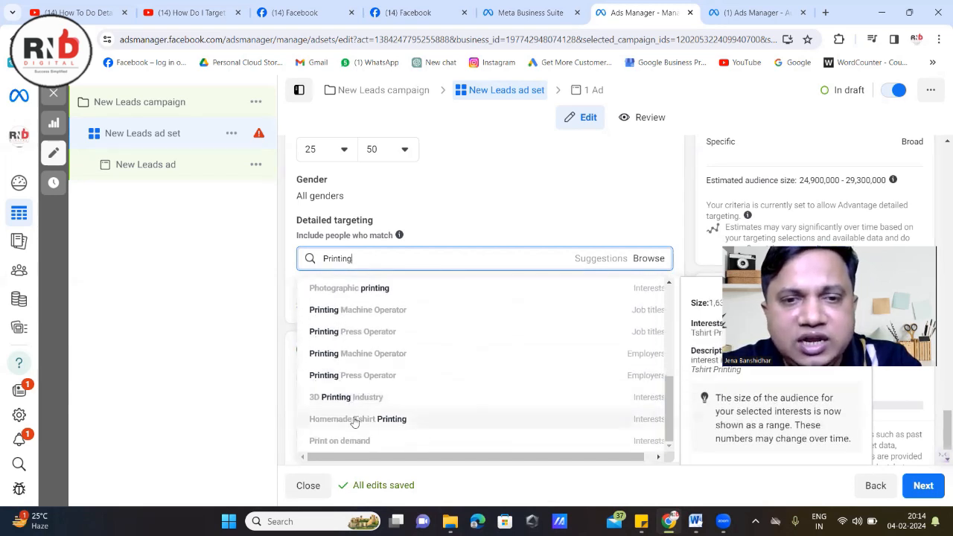
scroll(376, 406, "up", 3)
scroll(376, 406, "up", 1)
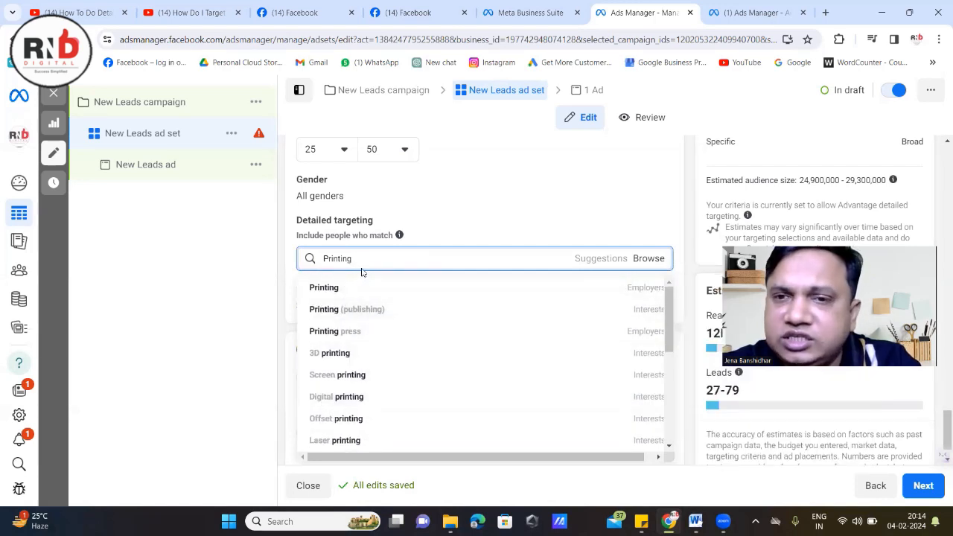
left_click(328, 290)
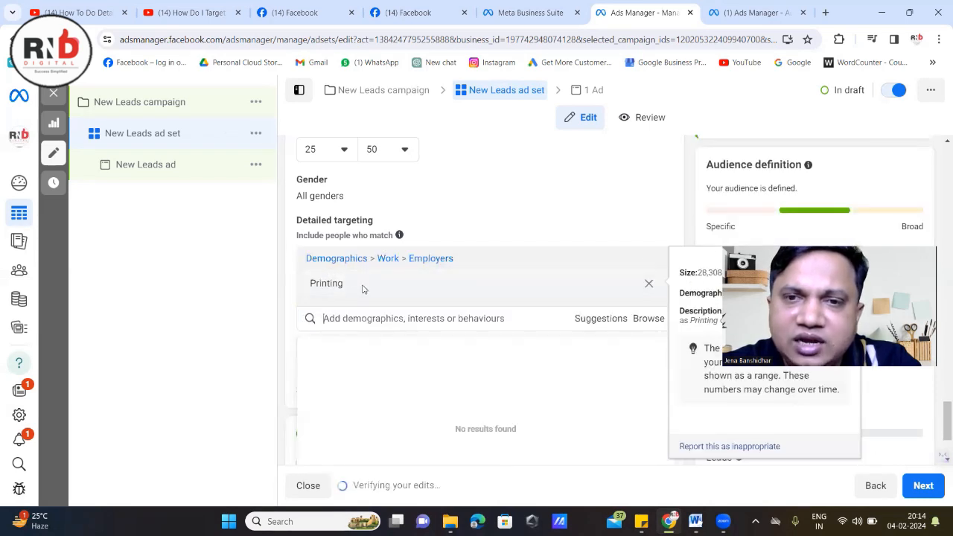
- Show the detailed targeting suggestions and add the Digital printing interest
left_click(364, 322)
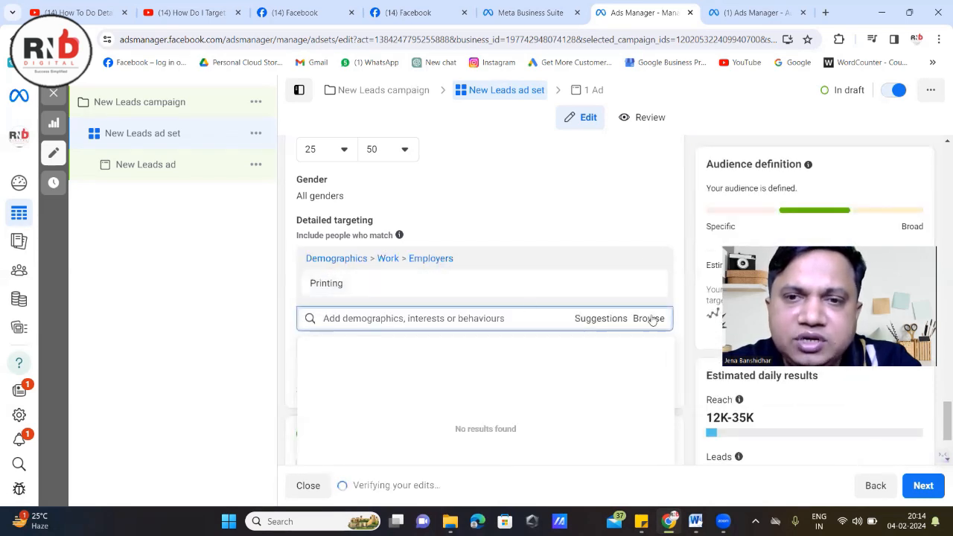
left_click(620, 319)
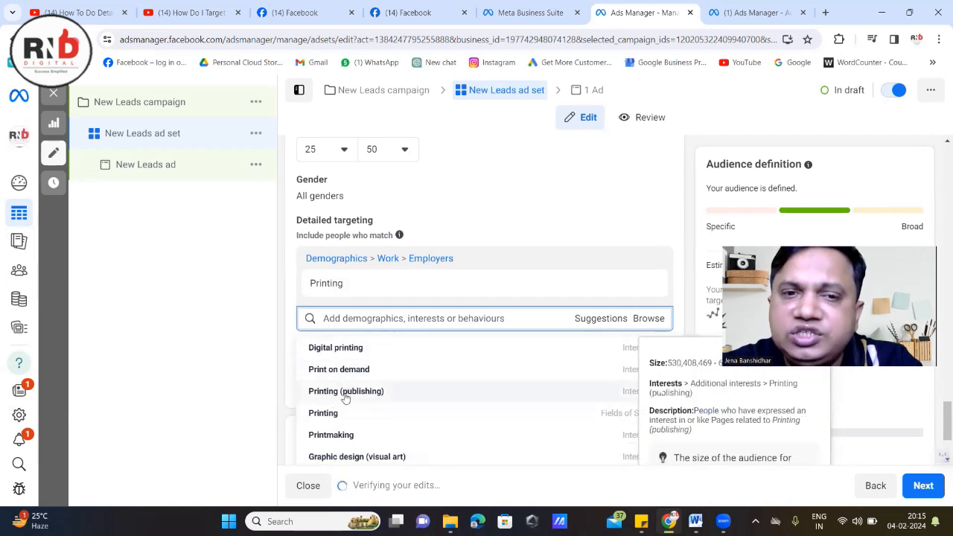
left_click(338, 348)
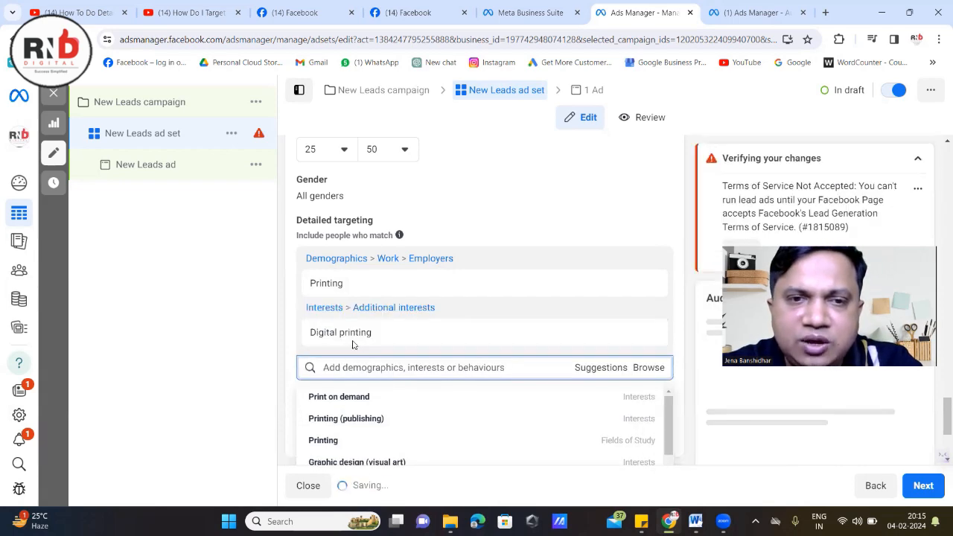
- Add the suggested interests Print on demand, Printing (publishing) and Graphic design (visual art) to the detailed targeting
scroll(380, 350, "down", 1)
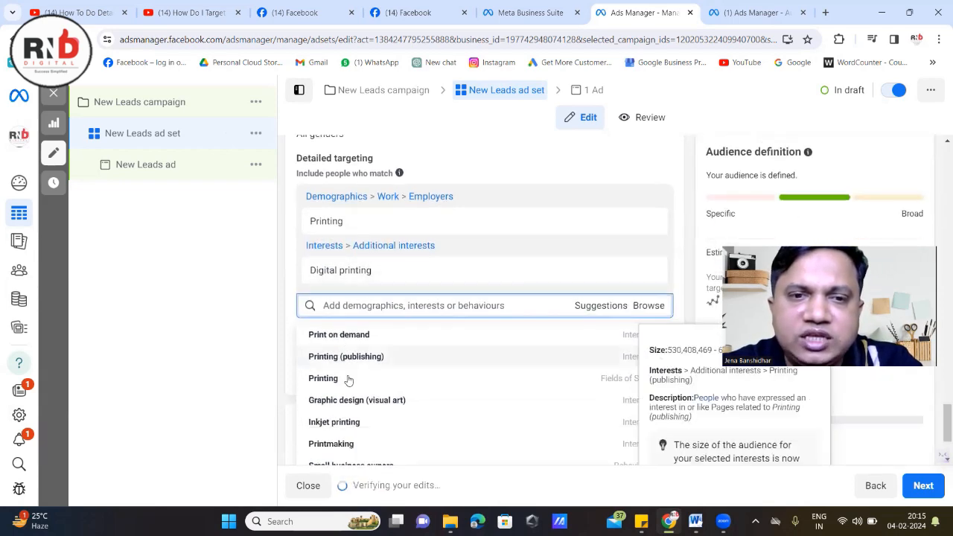
left_click(349, 338)
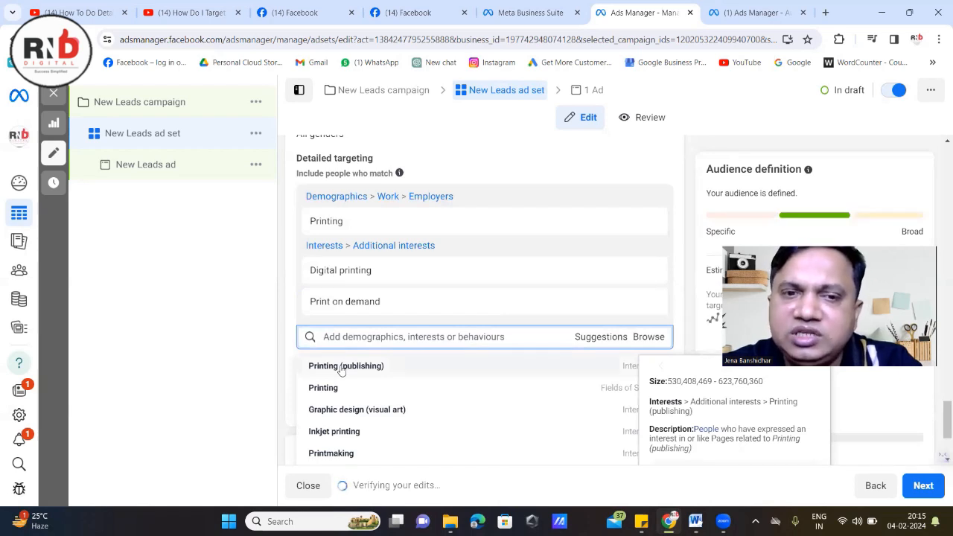
left_click(341, 368)
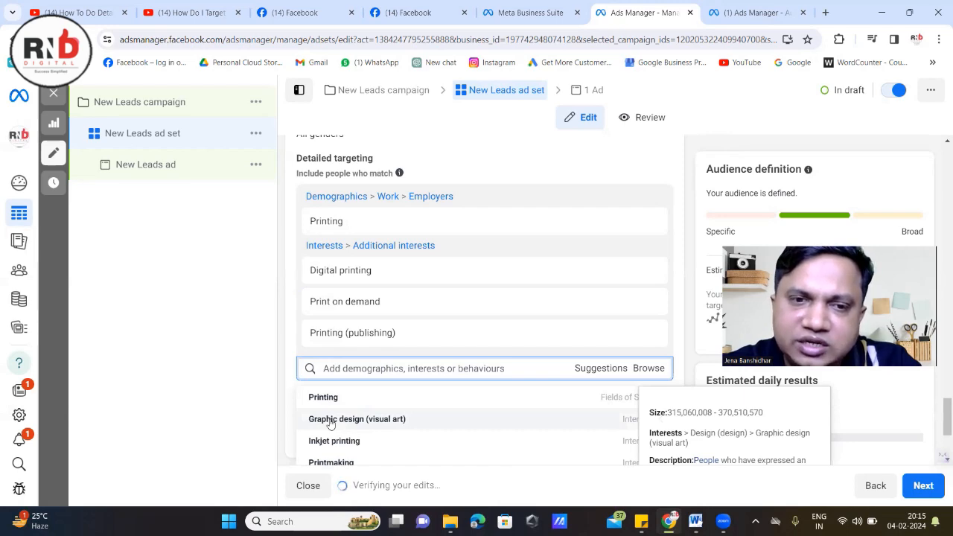
left_click(331, 421)
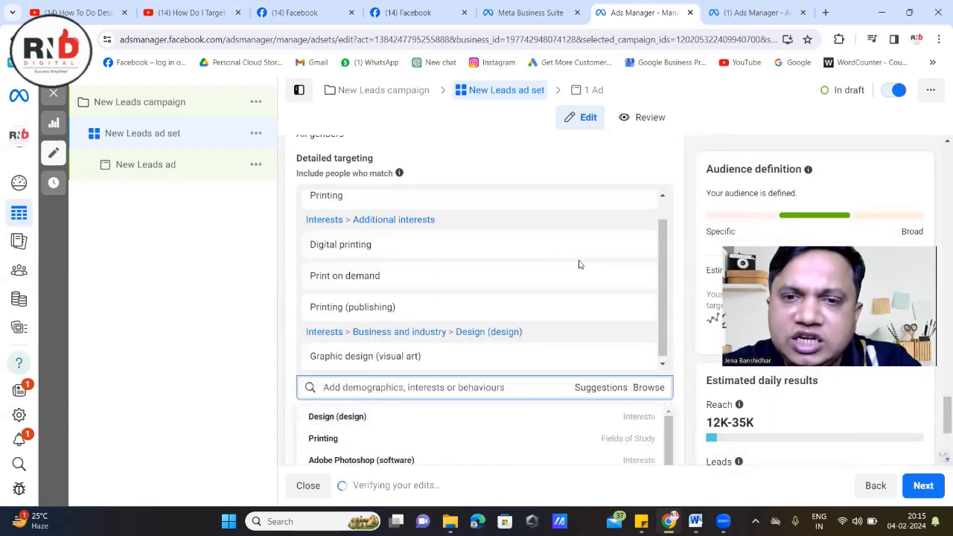
- Add the suggested interests Printer (computing) and Office supplies to the detailed targeting
scroll(621, 272, "down", 2)
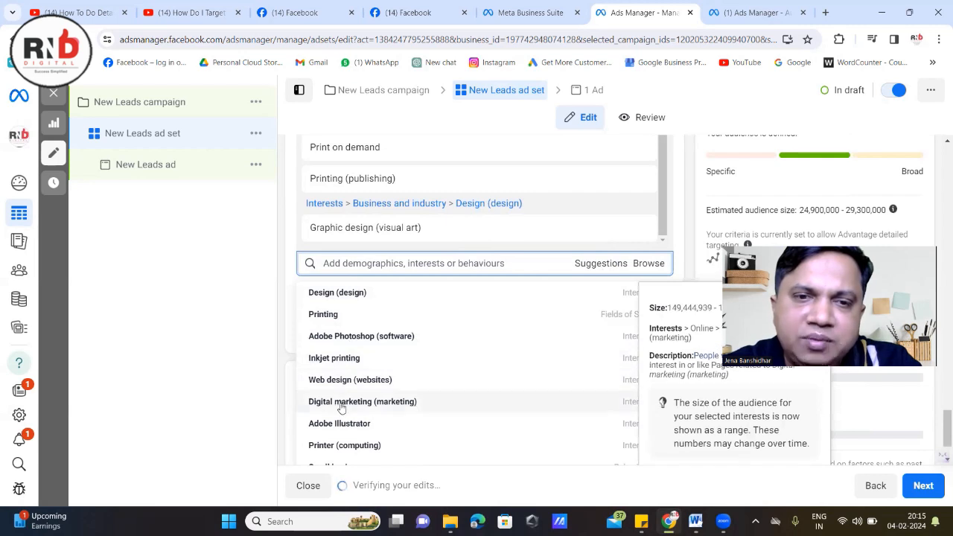
left_click(322, 446)
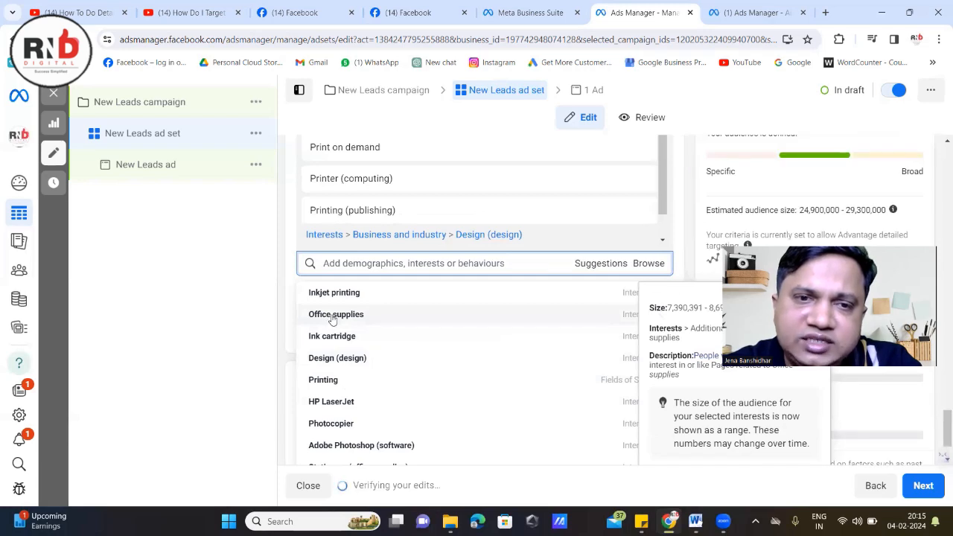
left_click(333, 315)
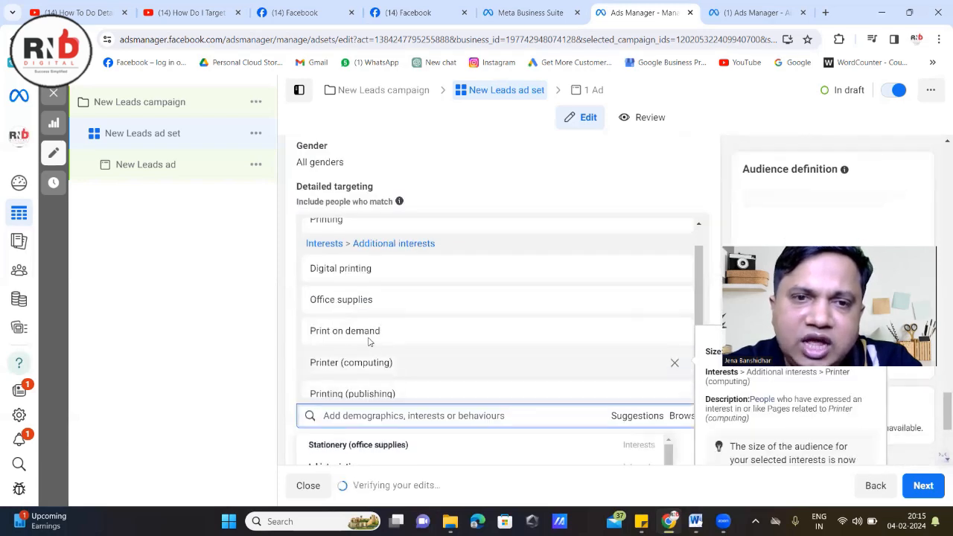
- Search the detailed targeting for "printing" and add the Offset printing interest
scroll(519, 306, "down", 5)
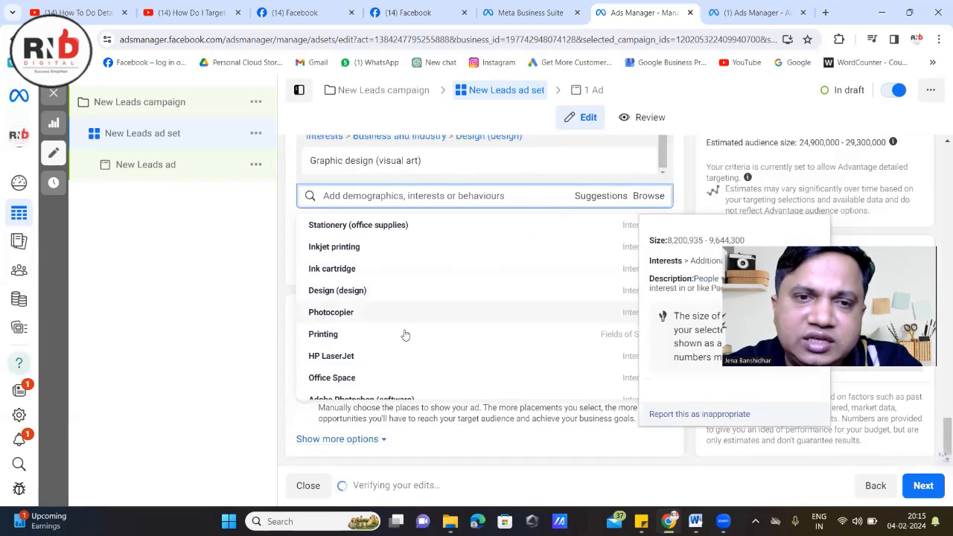
scroll(388, 339, "down", 3)
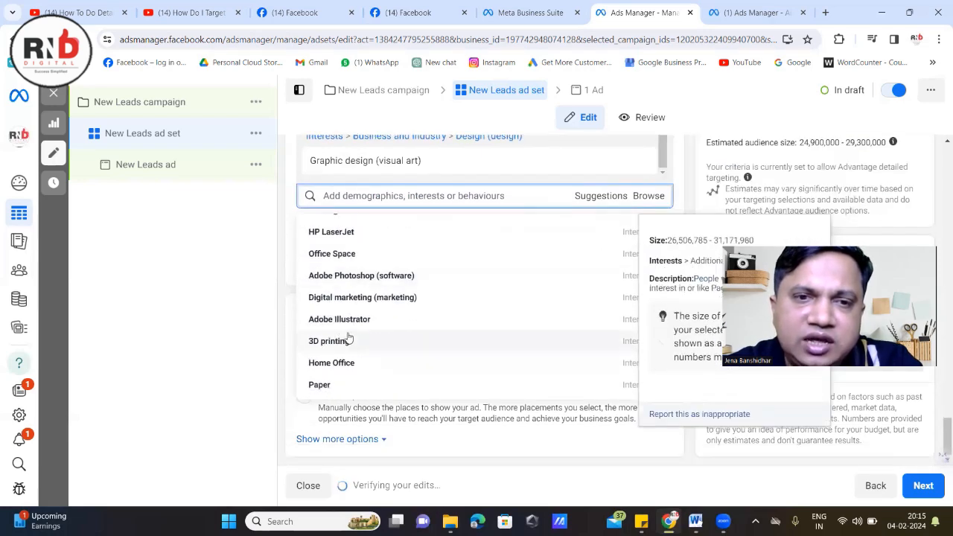
scroll(347, 328, "up", 3)
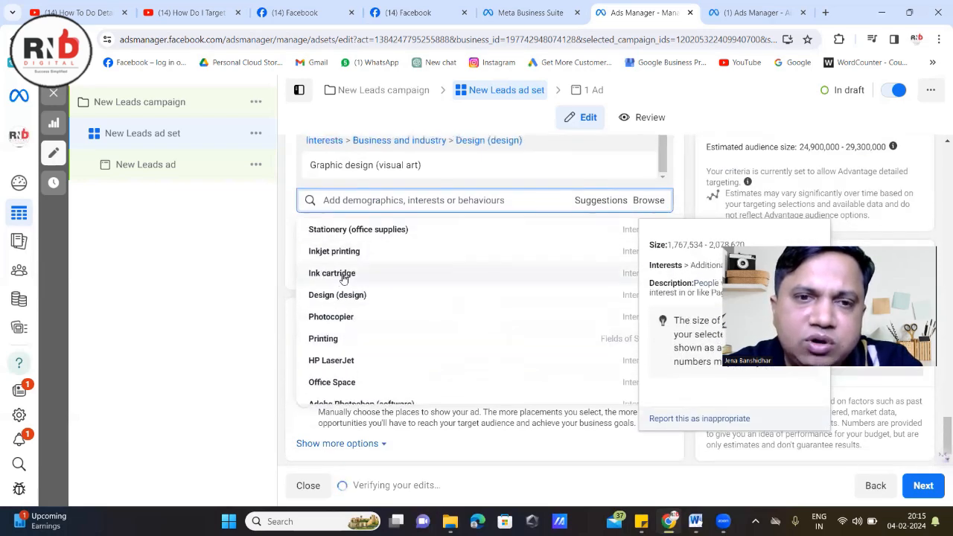
scroll(344, 278, "up", 1)
left_click(352, 260)
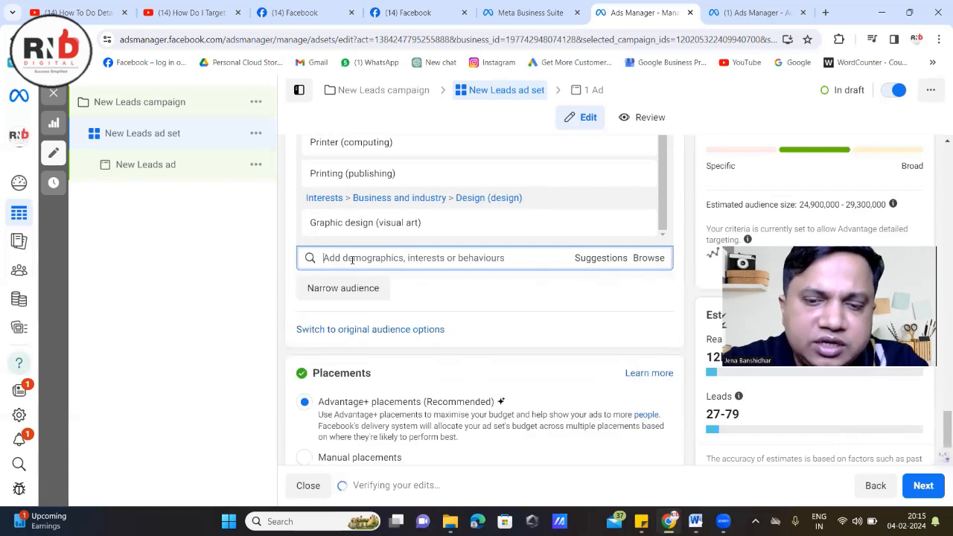
type("p")
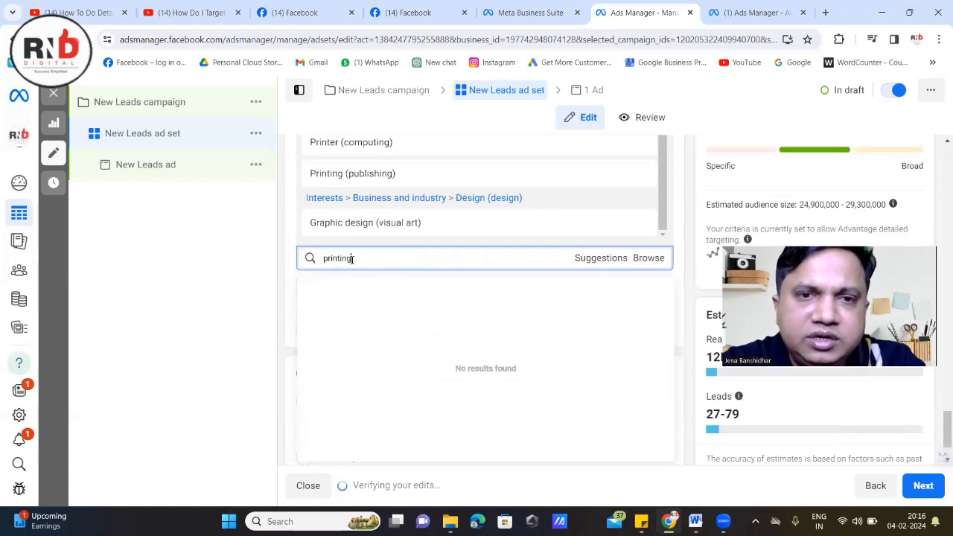
type("rinting")
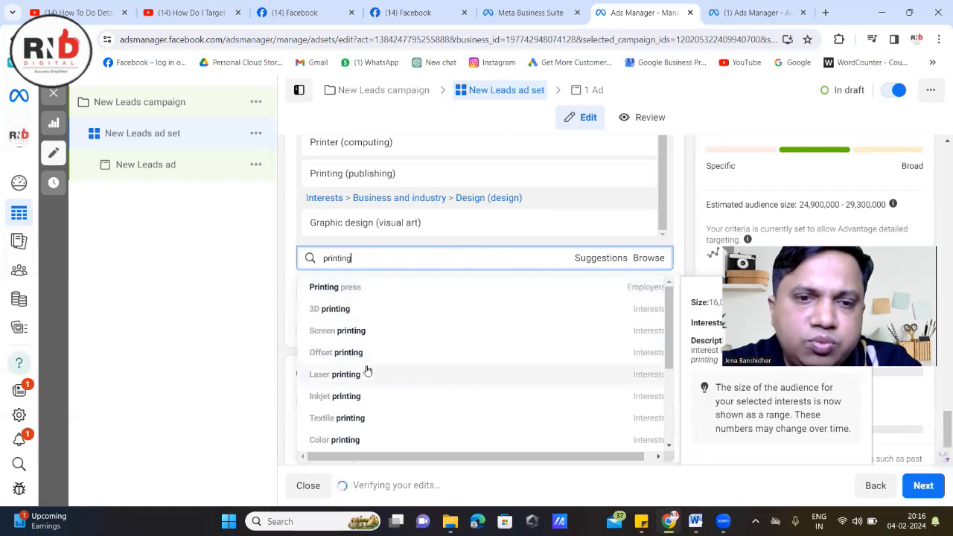
scroll(378, 370, "down", 1)
scroll(381, 368, "down", 1)
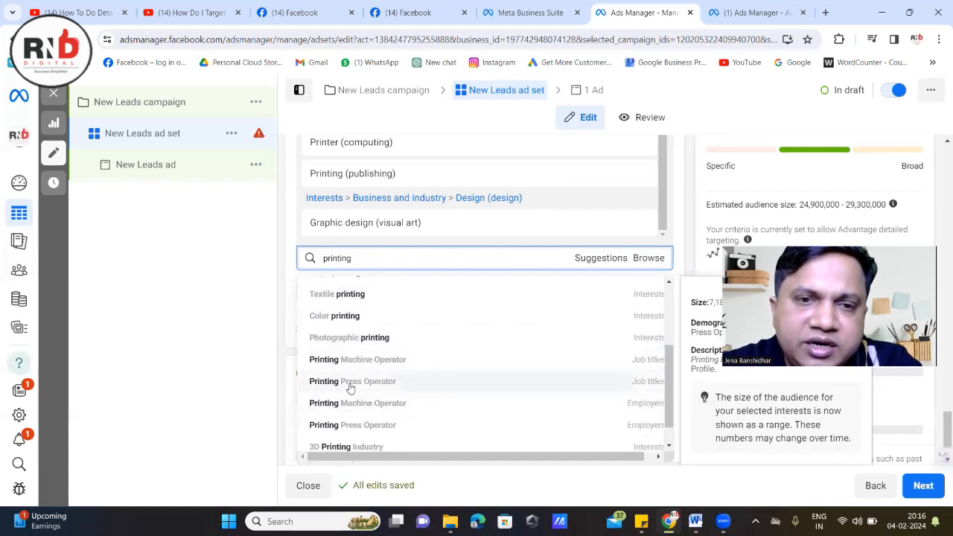
scroll(383, 428, "down", 1)
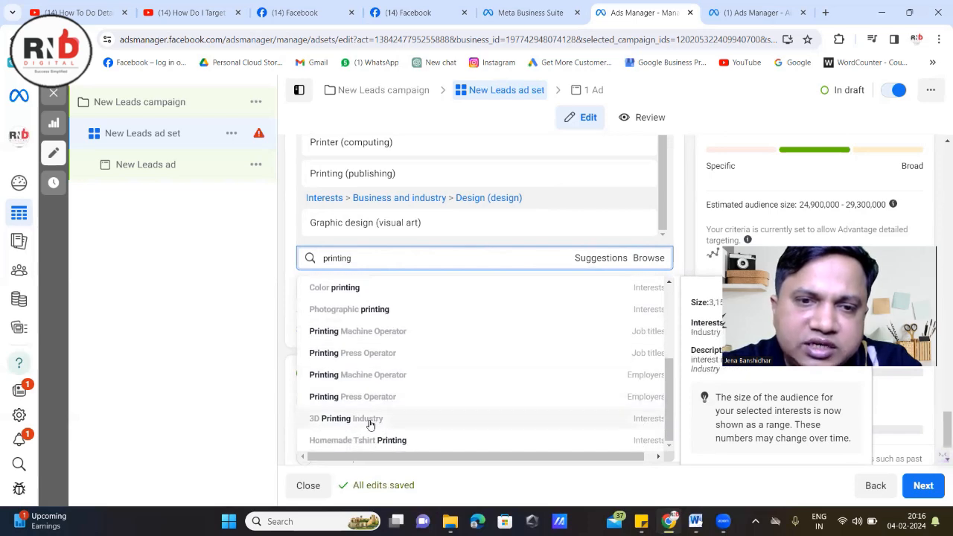
scroll(365, 426, "down", 2)
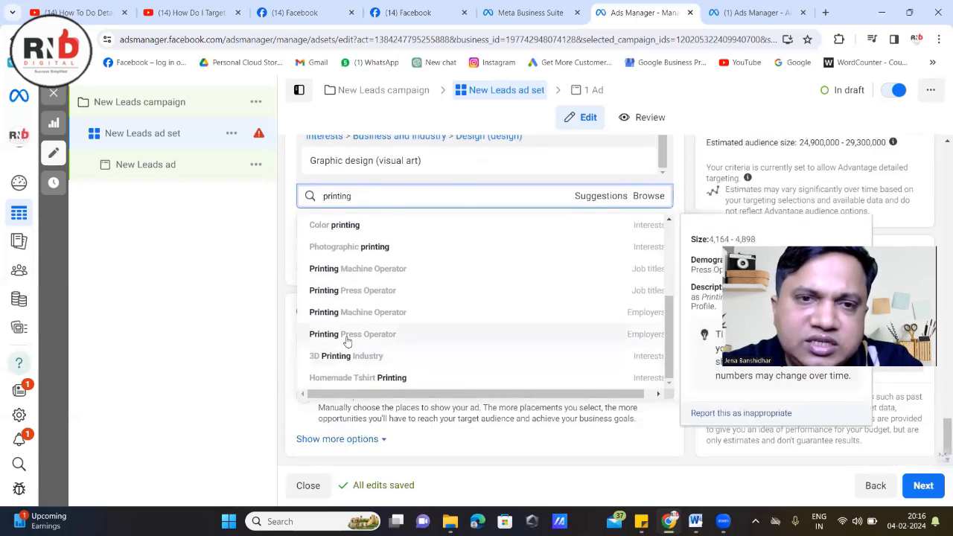
scroll(350, 339, "up", 2)
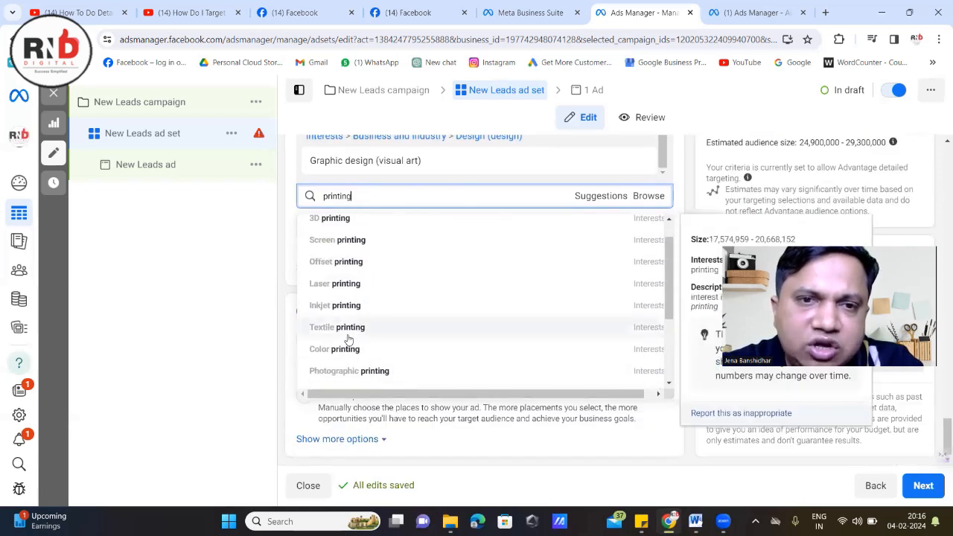
left_click(337, 261)
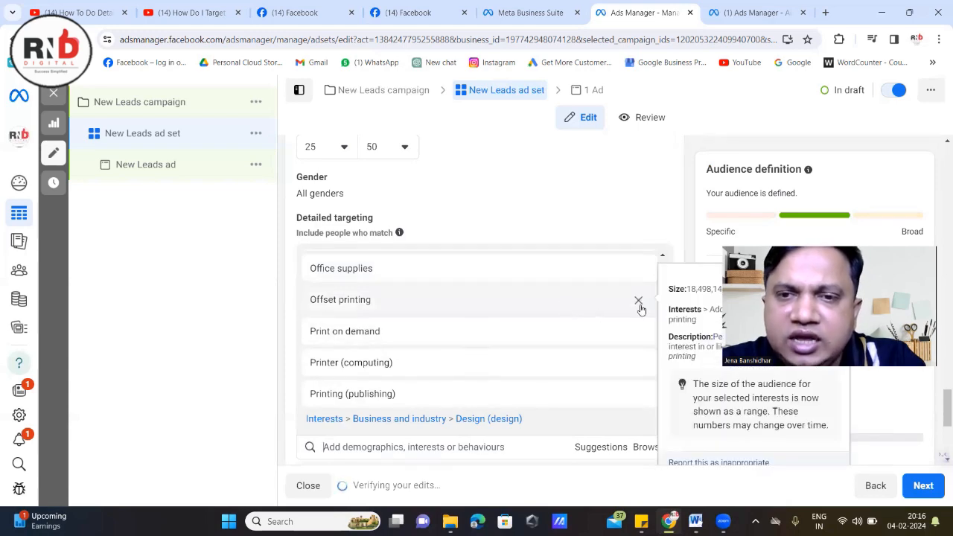
- Add the Packaging and labelling (business and finance) and Stationery (office supplies) interests from the detailed targeting suggestions
left_click(607, 454)
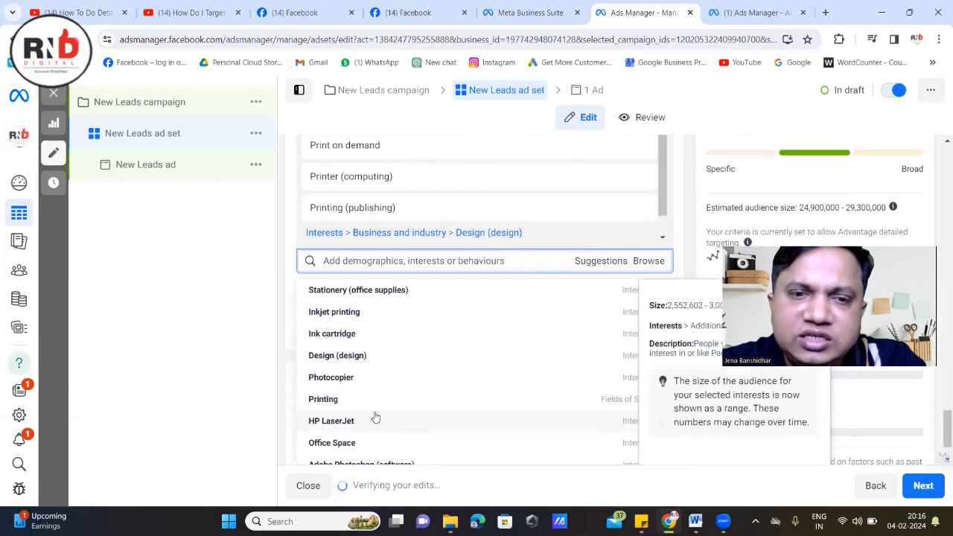
scroll(373, 417, "down", 1)
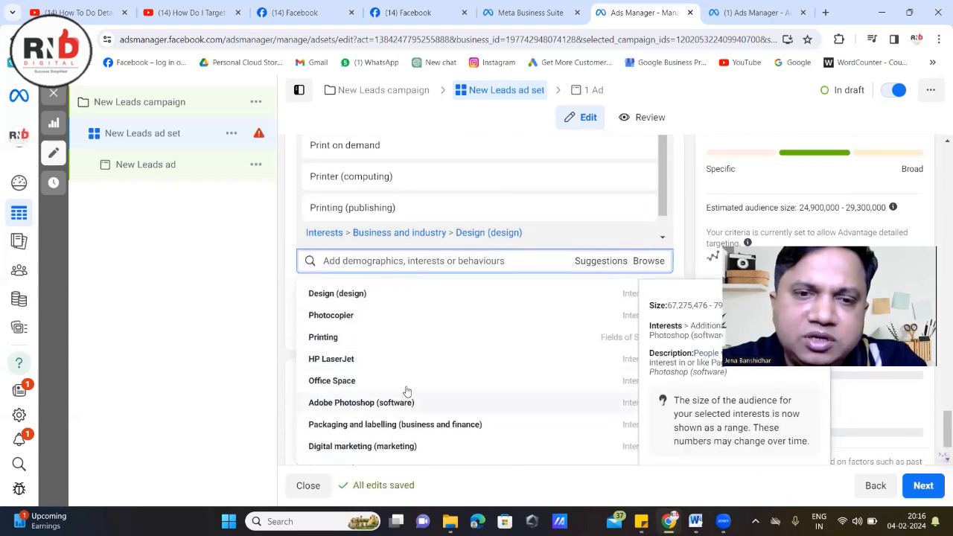
left_click(338, 429)
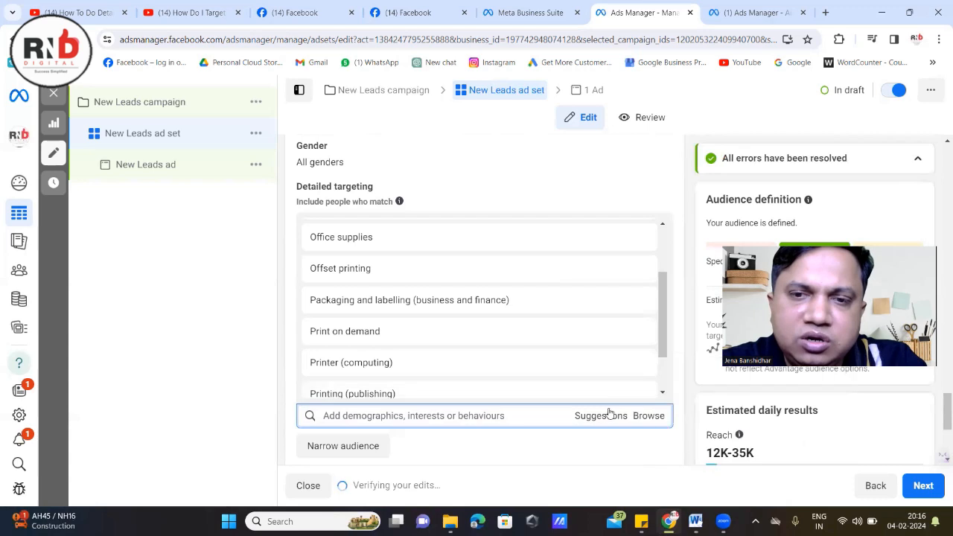
left_click(602, 416)
scroll(644, 364, "down", 1)
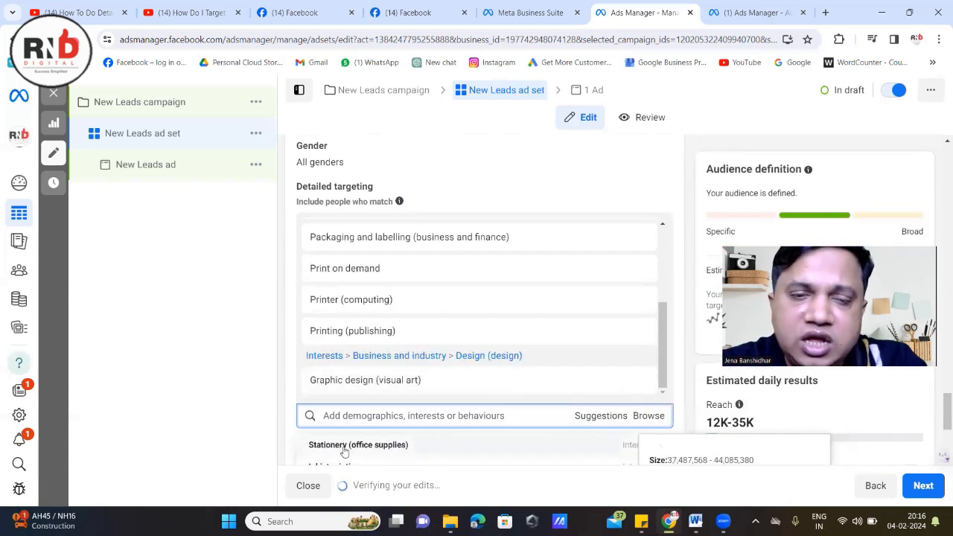
left_click(344, 446)
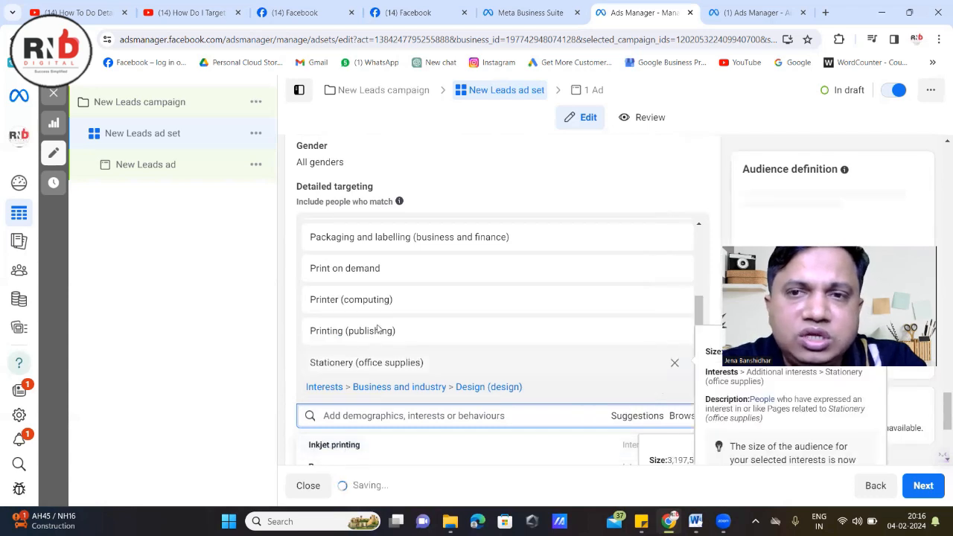
- Review the chosen detailed targeting entries and the estimated audience size in the audience definition
scroll(377, 329, "up", 3)
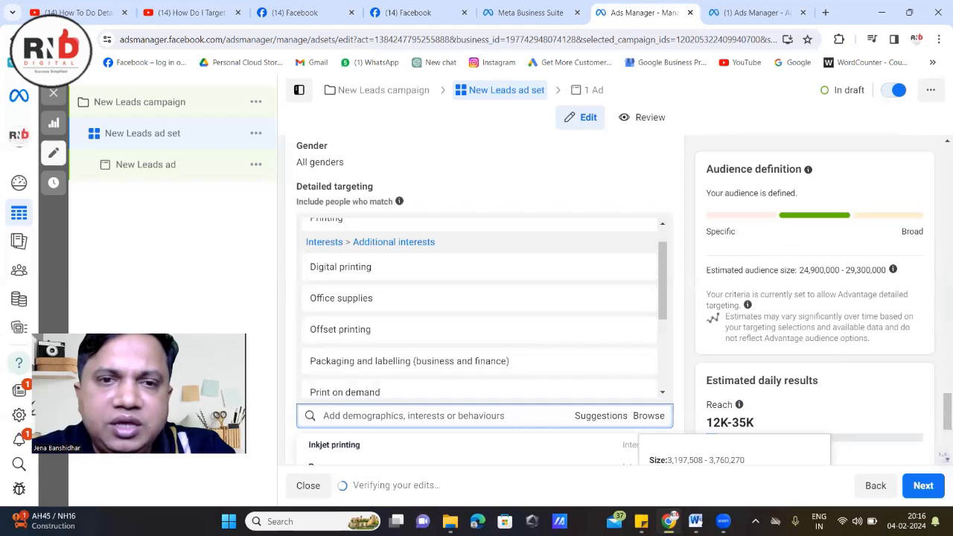
scroll(399, 279, "up", 4)
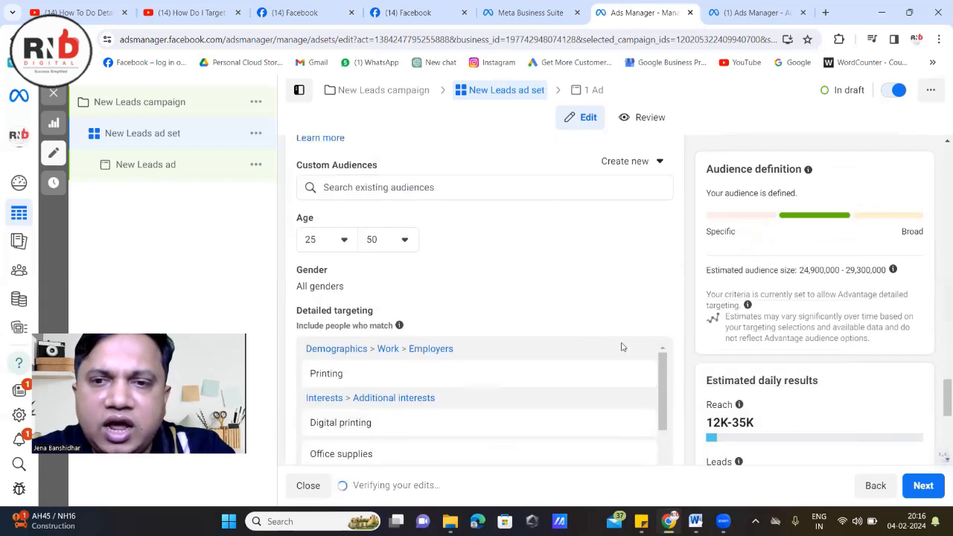
scroll(625, 339, "down", 5)
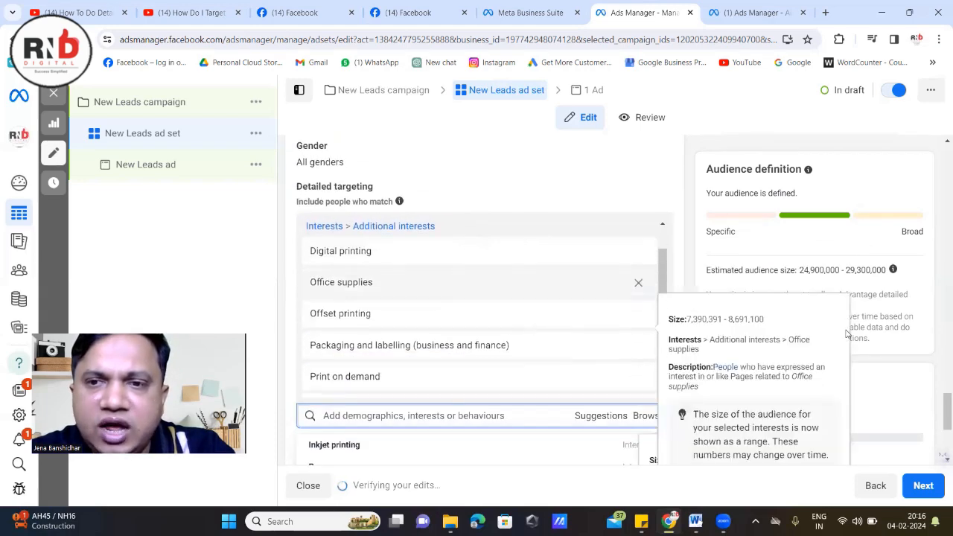
left_click_drag(800, 270, 885, 271)
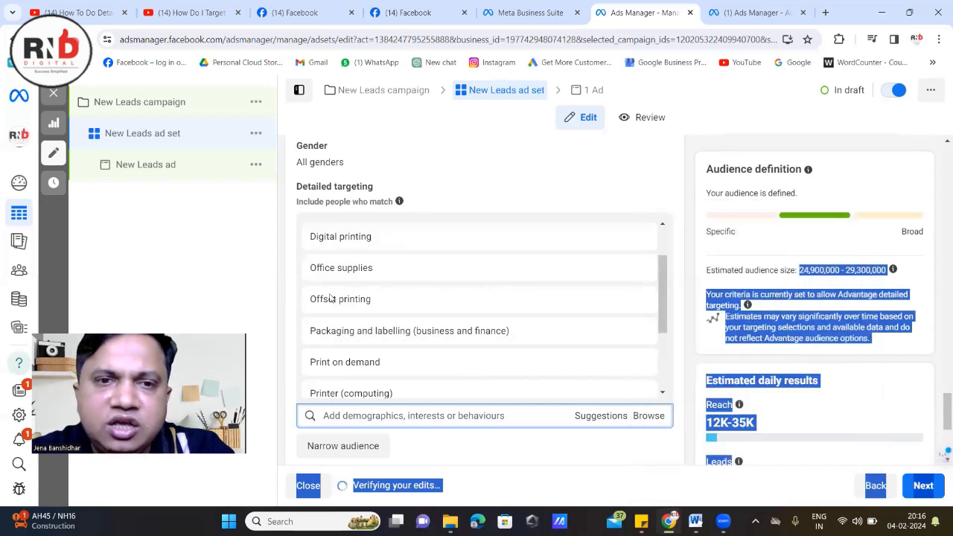
mouse_move(389, 268)
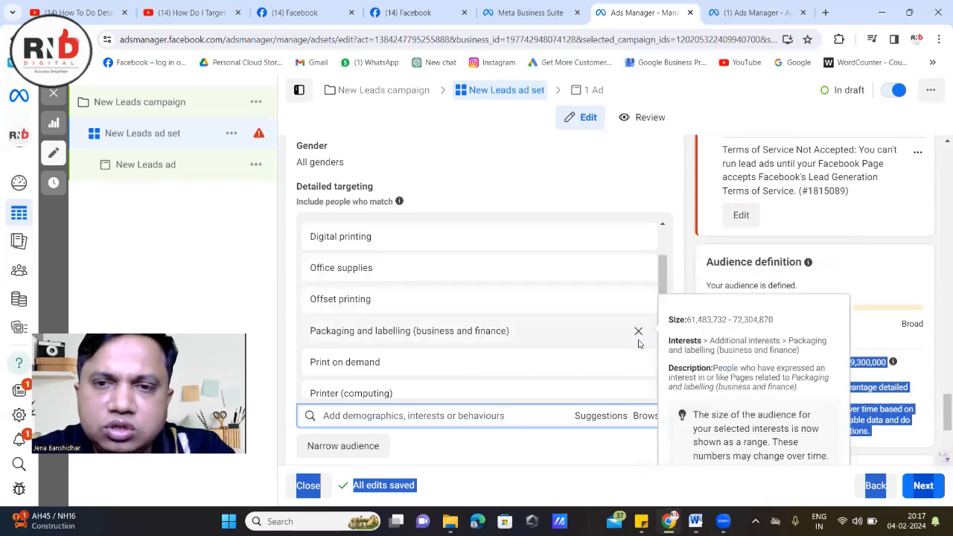
scroll(633, 335, "down", 3)
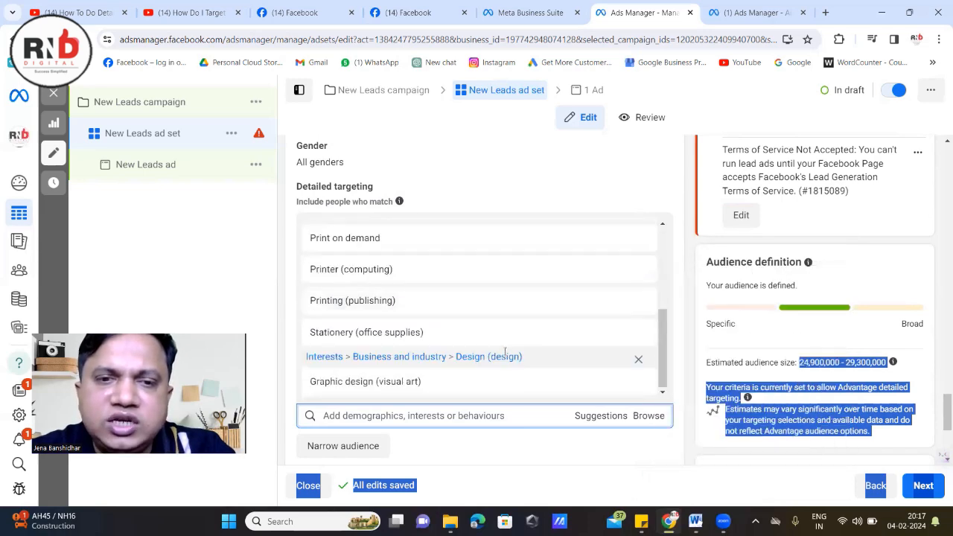
- Examine the suggested interests and behaviours for the ad set's detailed targeting, including Adobe Photoshop, Screen printing and Small business owners
left_click(398, 353)
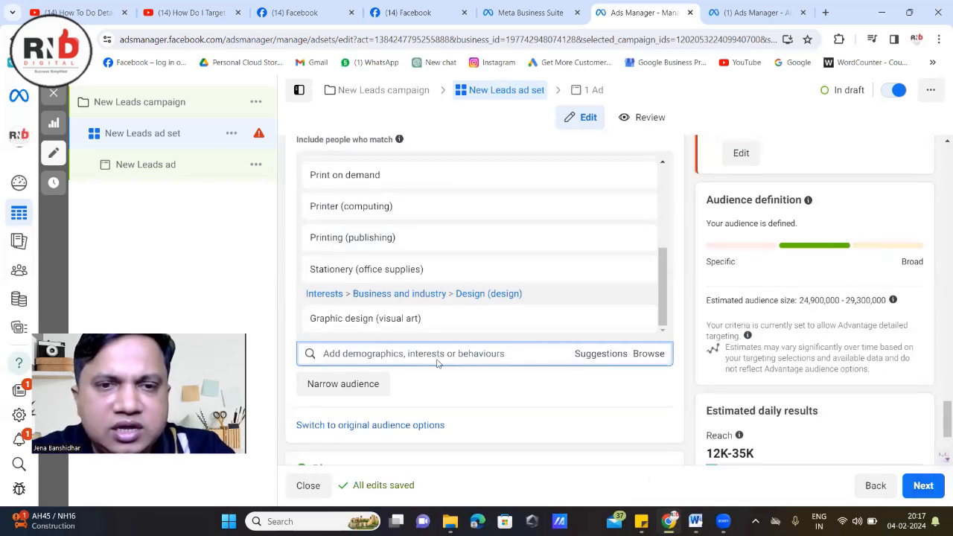
left_click(600, 354)
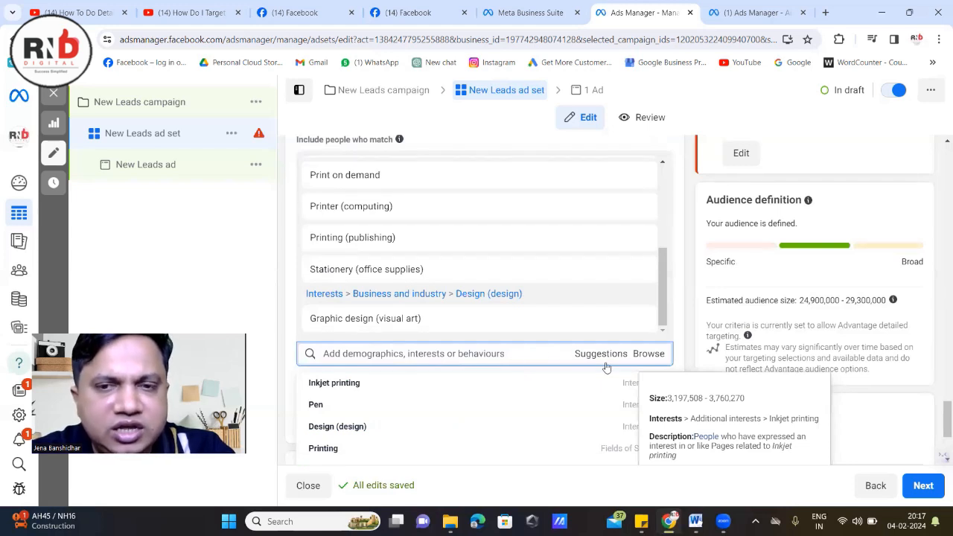
scroll(395, 428, "down", 1)
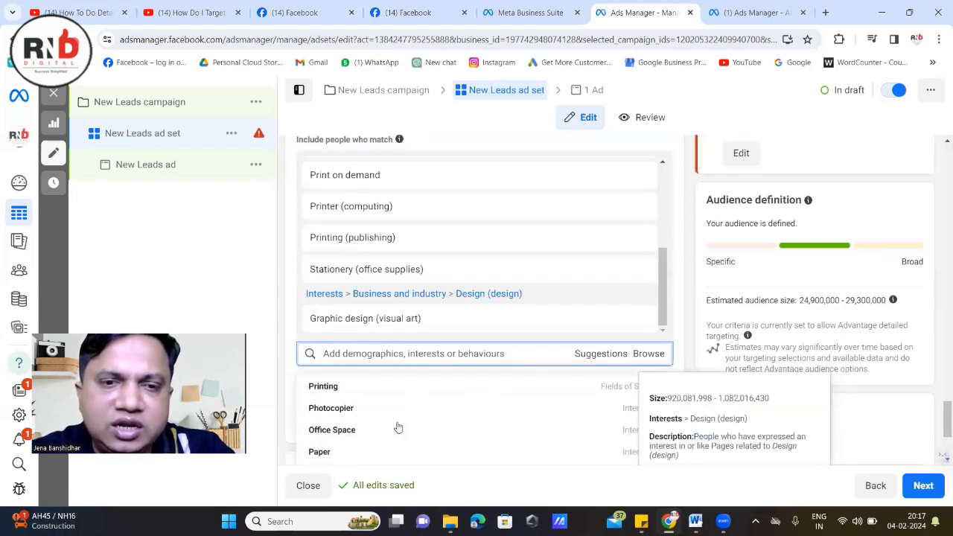
scroll(399, 426, "down", 1)
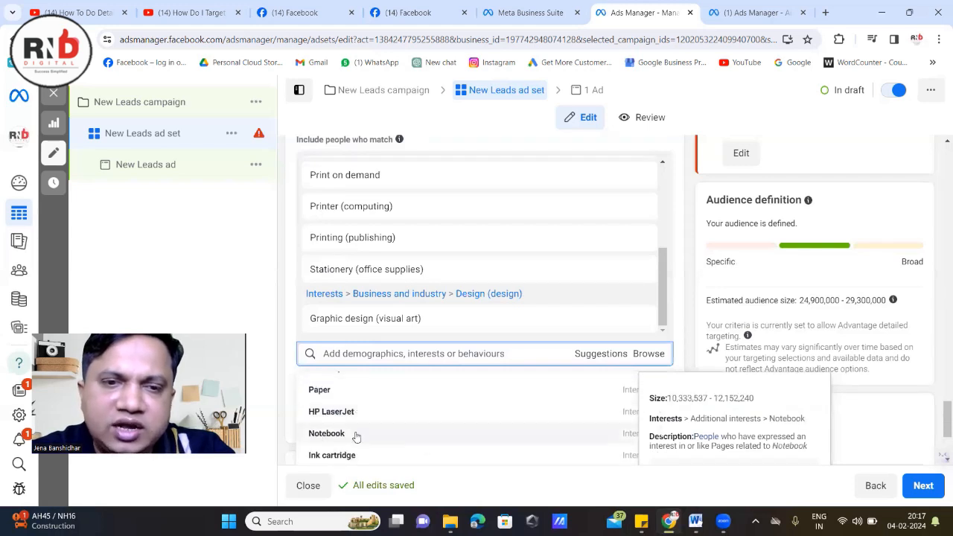
scroll(376, 423, "up", 2)
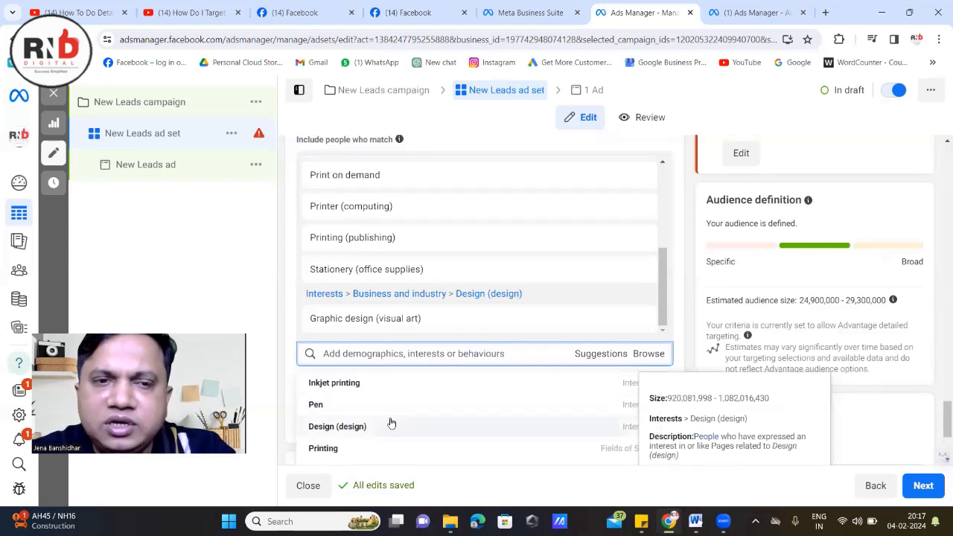
scroll(402, 426, "down", 2)
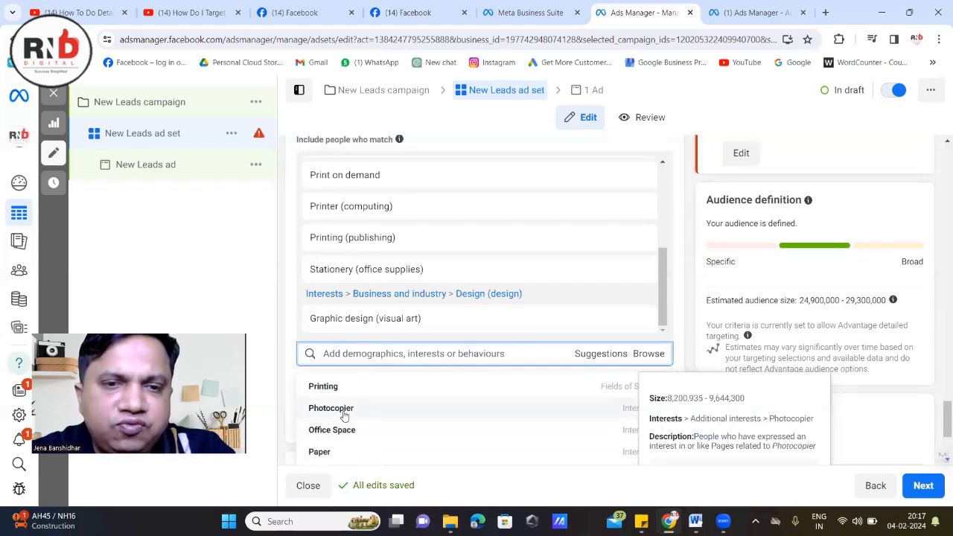
scroll(355, 432, "down", 2)
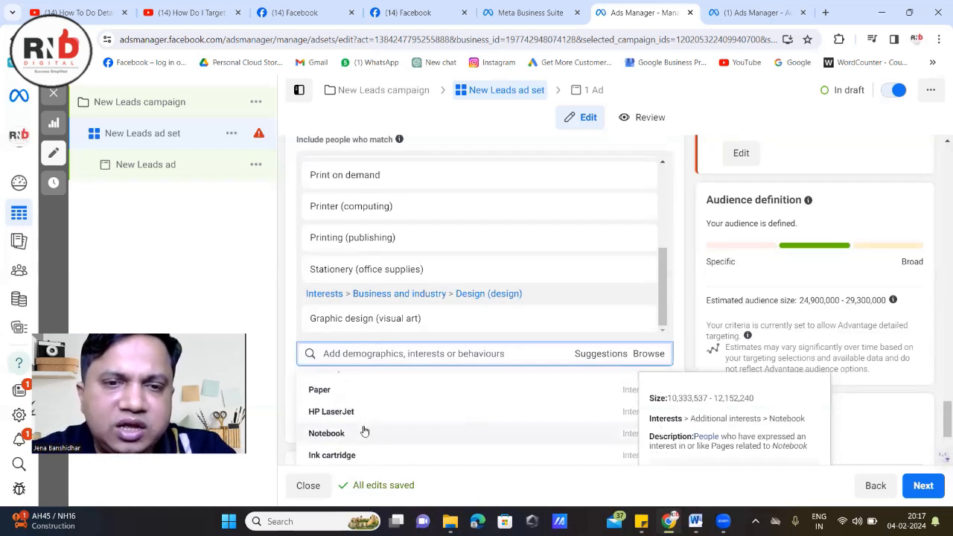
scroll(357, 435, "down", 2)
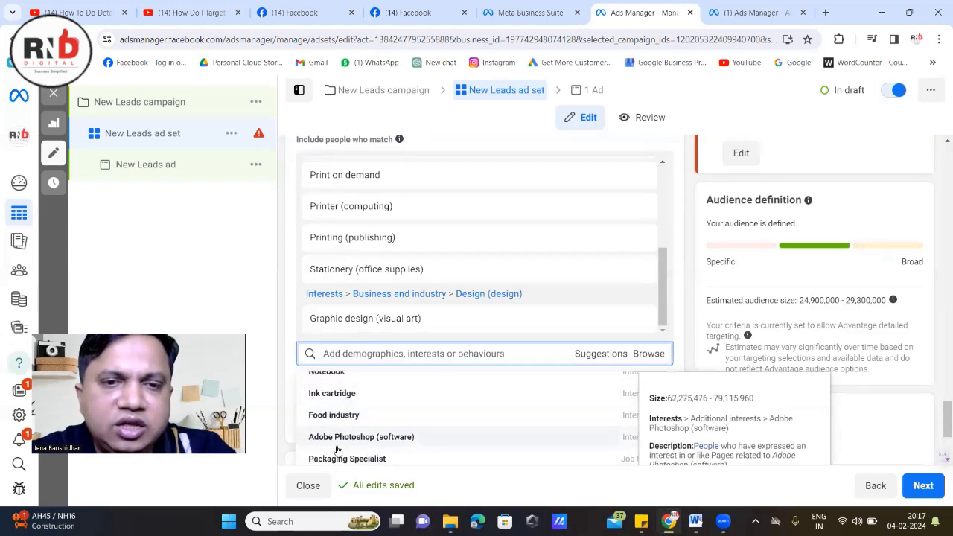
scroll(340, 450, "down", 2)
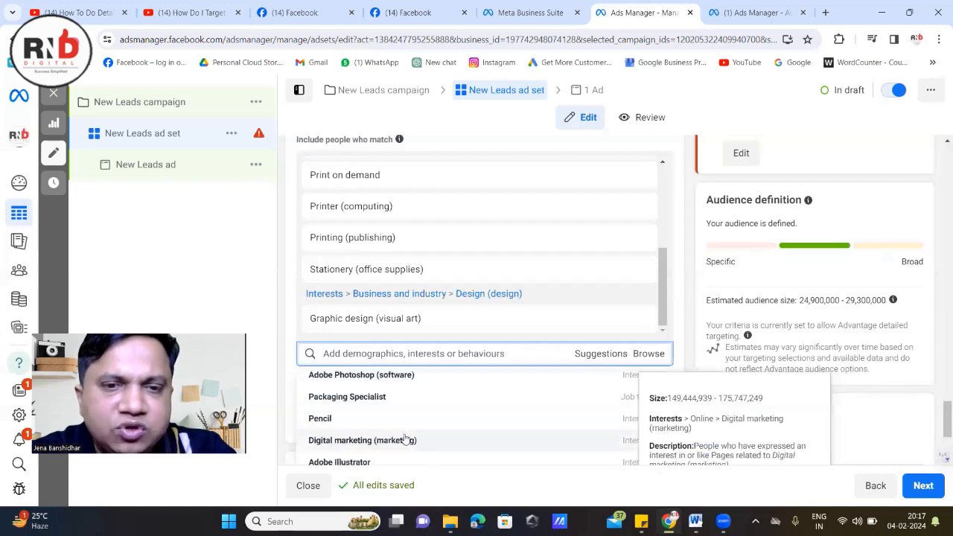
scroll(363, 434, "down", 2)
scroll(363, 434, "down", 2)
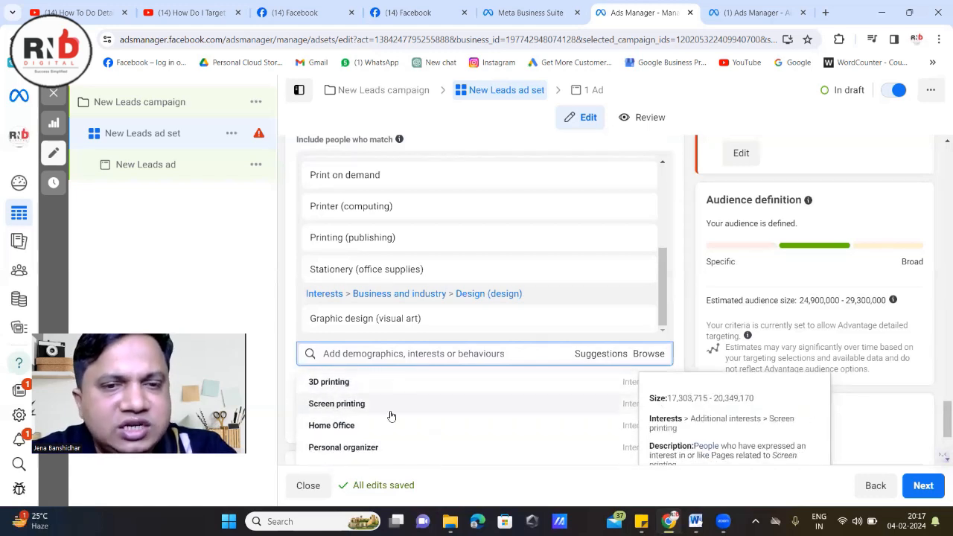
scroll(366, 436, "down", 2)
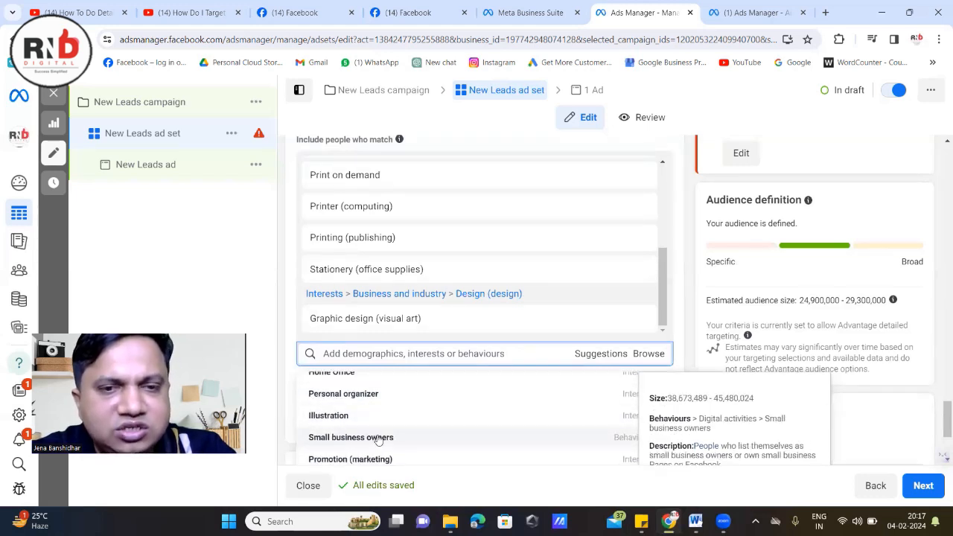
scroll(330, 402, "down", 1)
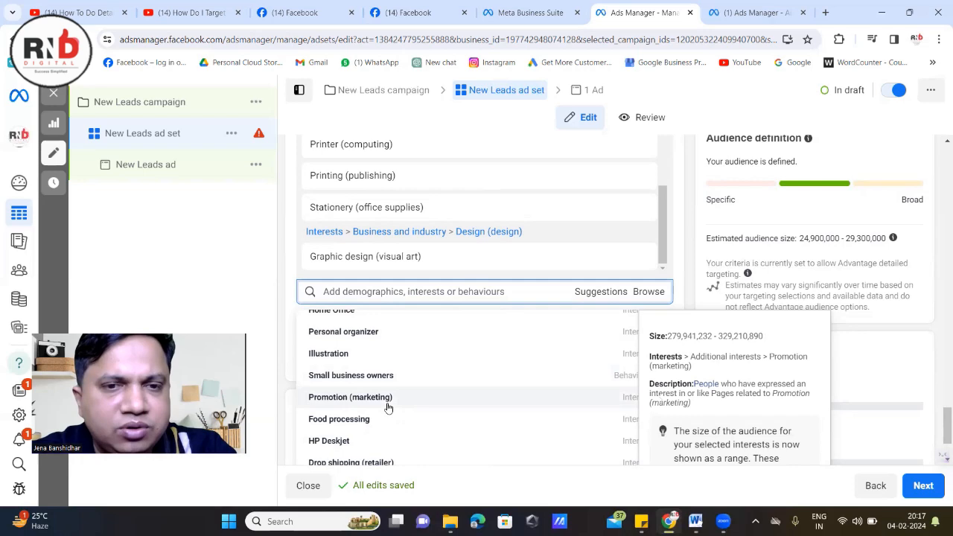
scroll(387, 407, "down", 1)
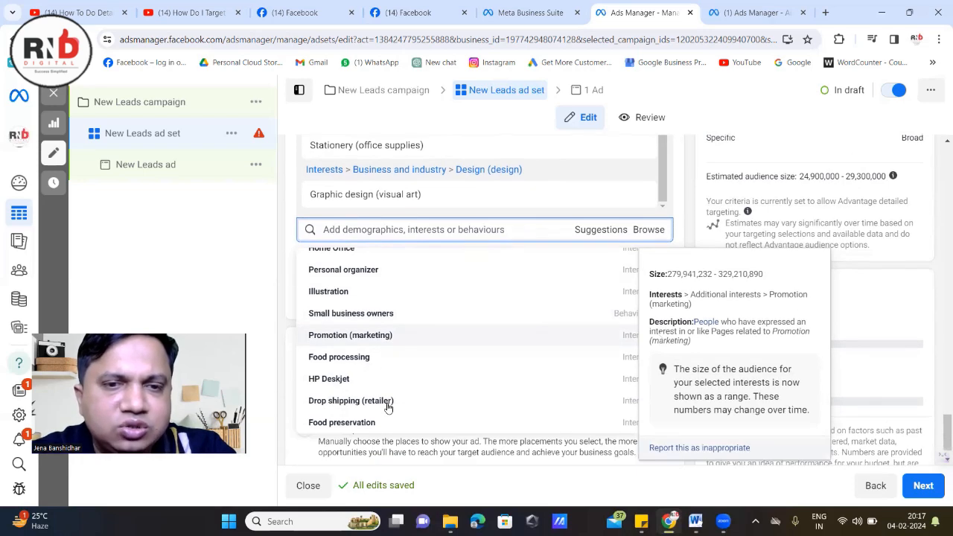
scroll(338, 391, "down", 6)
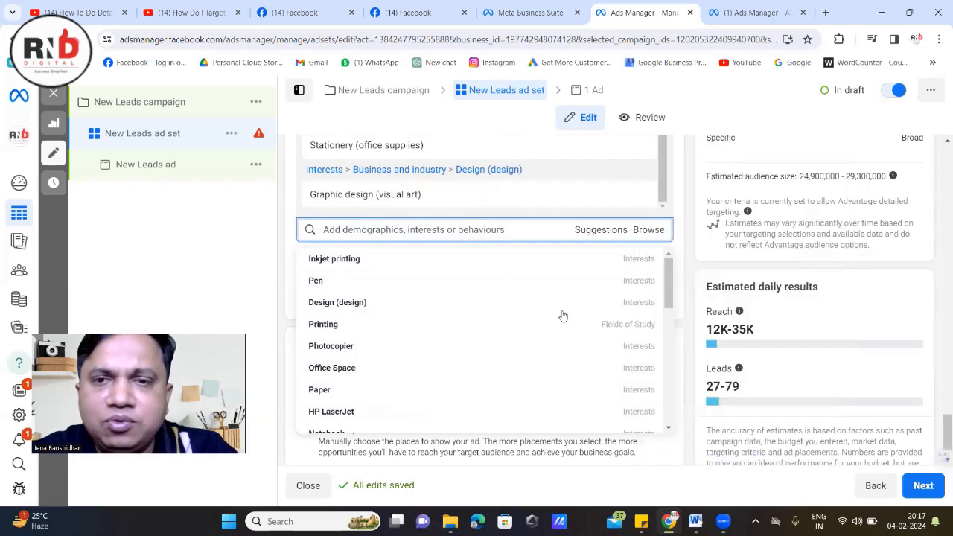
scroll(600, 307, "down", 3)
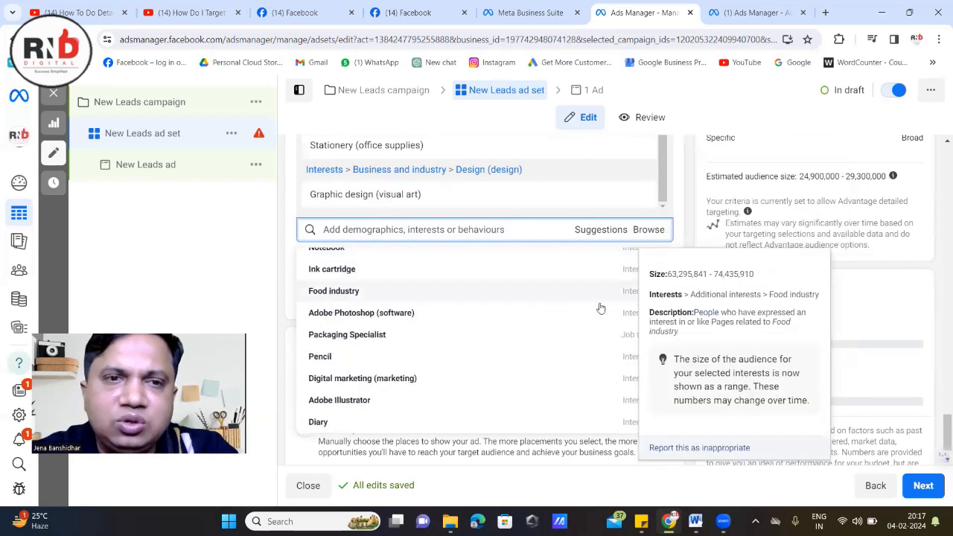
scroll(610, 311, "up", 5)
scroll(656, 320, "down", 1)
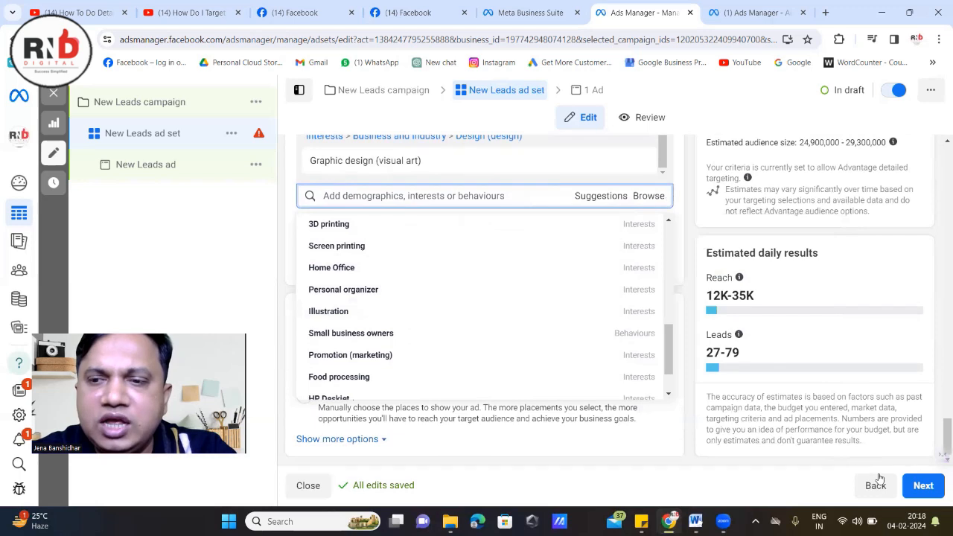
- Continue to the New Leads ad and review its format options and carousel ad creative settings
left_click(912, 487)
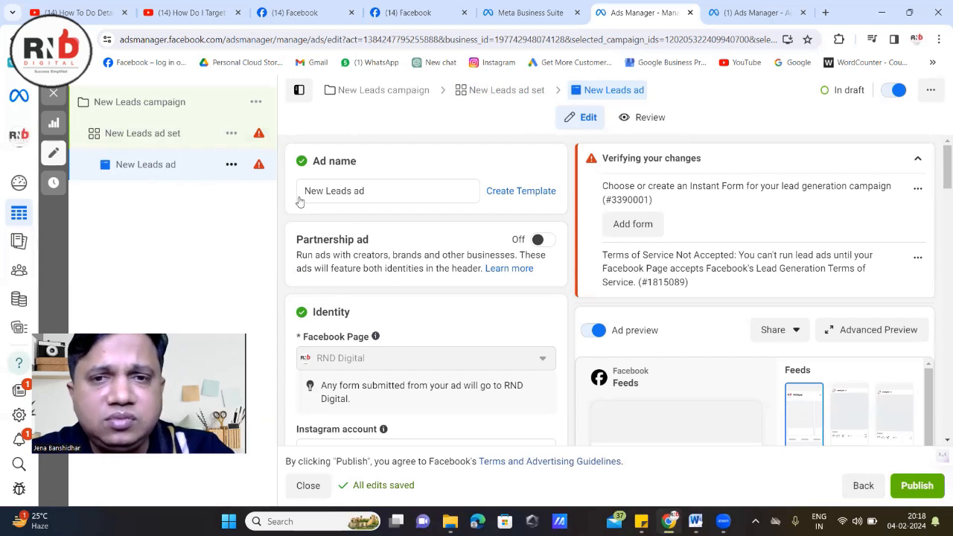
scroll(437, 281, "down", 5)
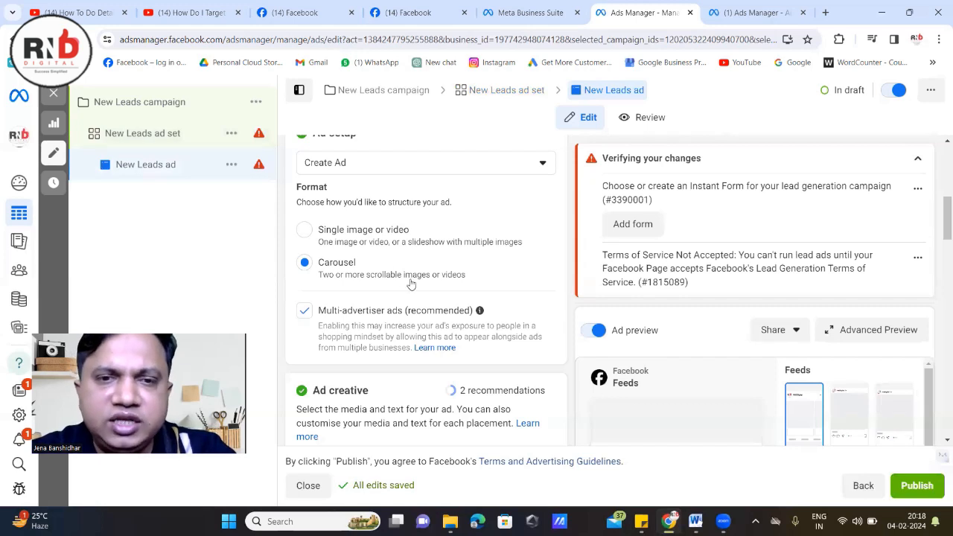
scroll(445, 304, "down", 3)
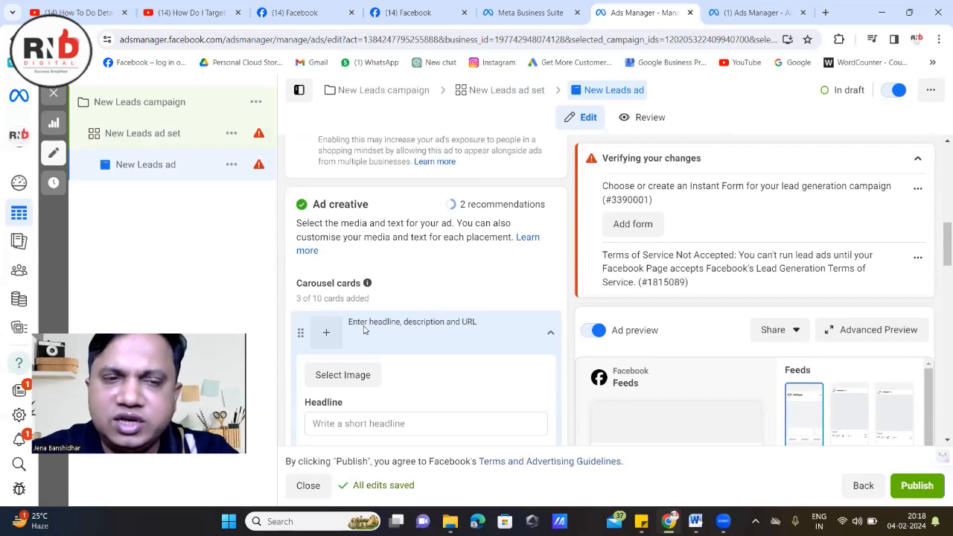
- Return to the New Leads ad set and review the summary of its detailed targeting interests and employers
left_click(188, 137)
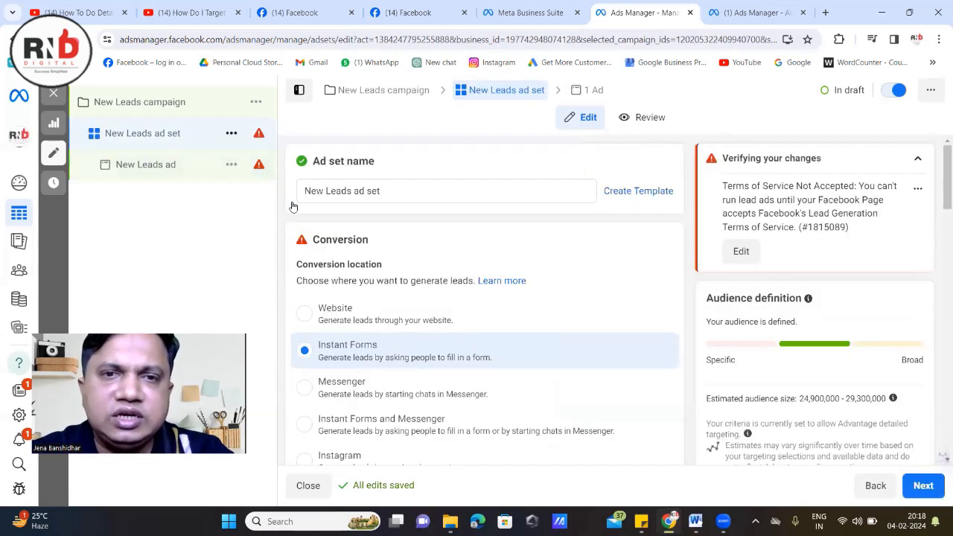
scroll(484, 335, "down", 15)
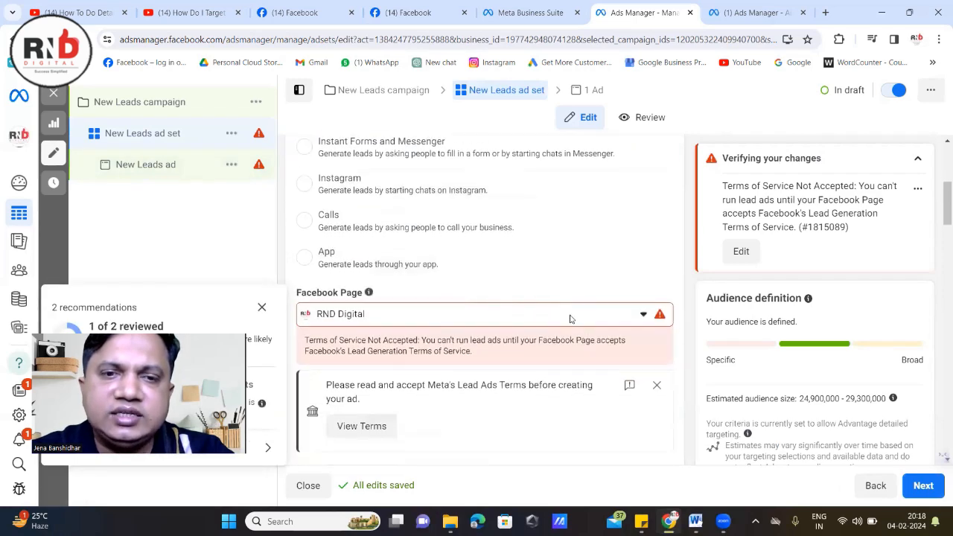
scroll(417, 343, "down", 10)
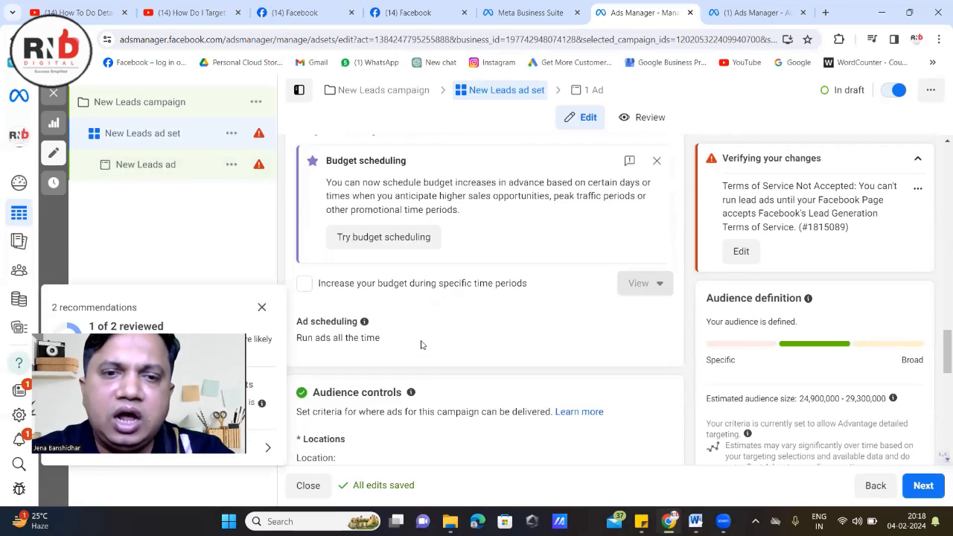
scroll(380, 328, "down", 3)
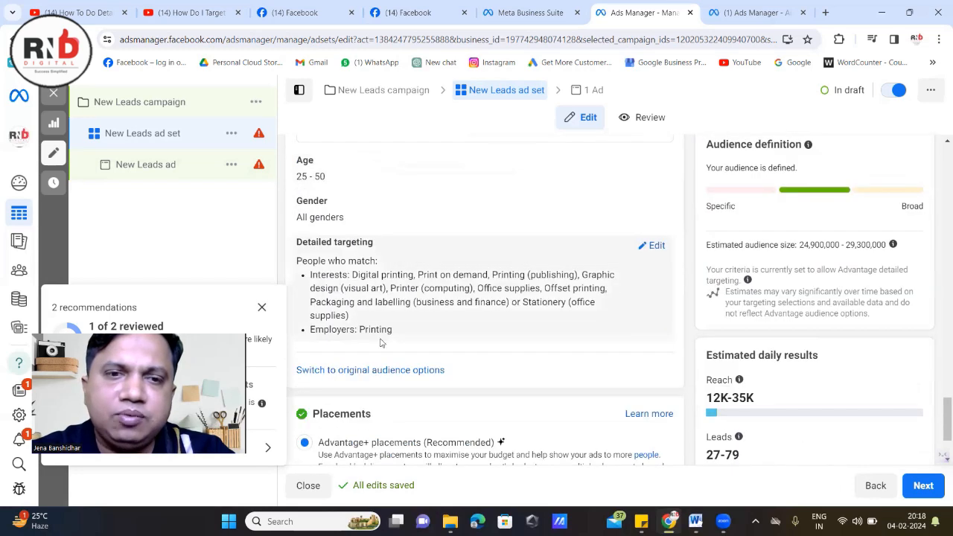
left_click_drag(308, 277, 399, 330)
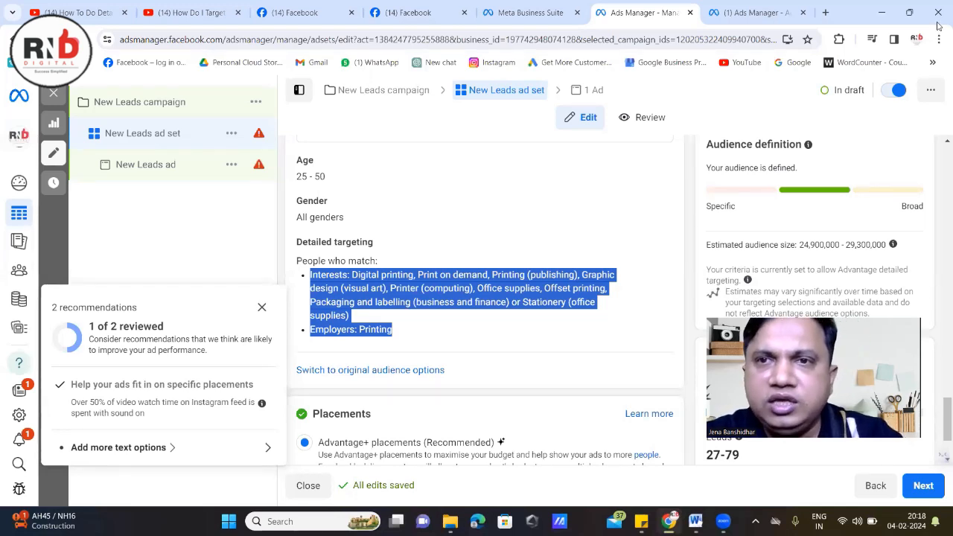
- Switch to Meta Business Suite and open Audiences from its advertising tools
left_click(747, 10)
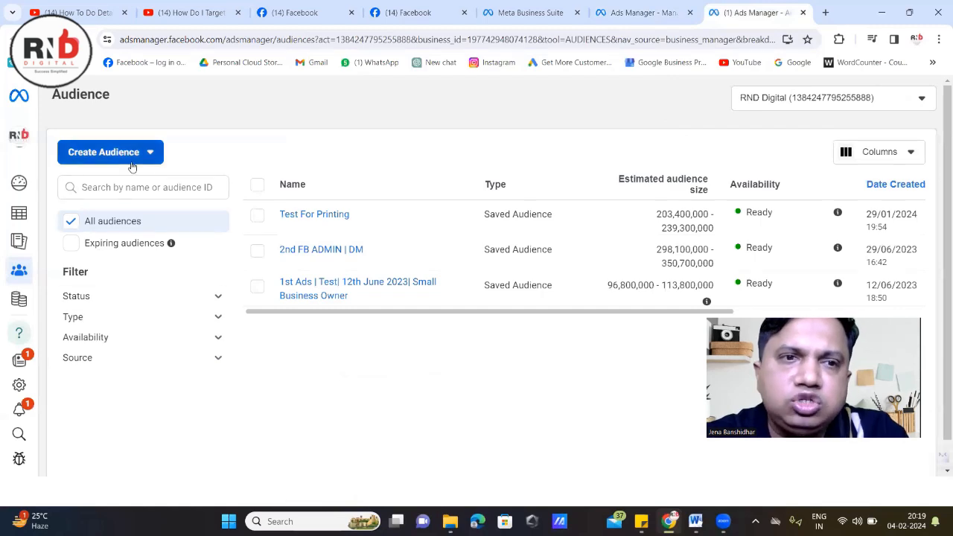
left_click(645, 12)
left_click(529, 12)
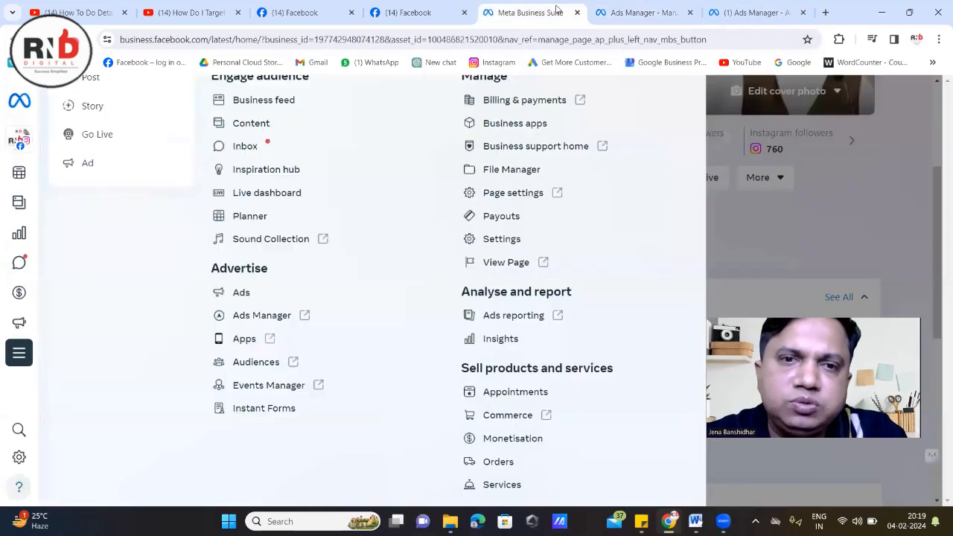
scroll(246, 253, "up", 2)
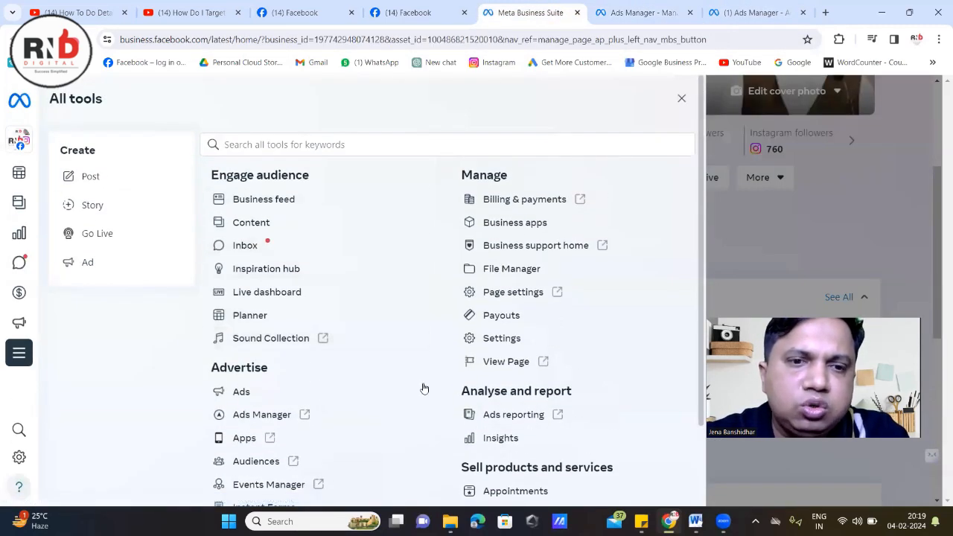
scroll(420, 387, "down", 1)
scroll(417, 387, "down", 1)
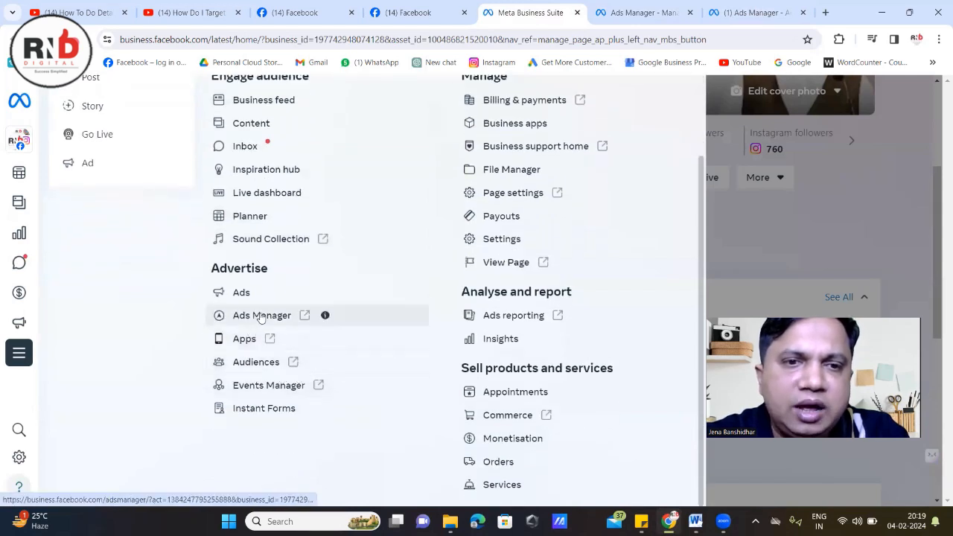
left_click(257, 366)
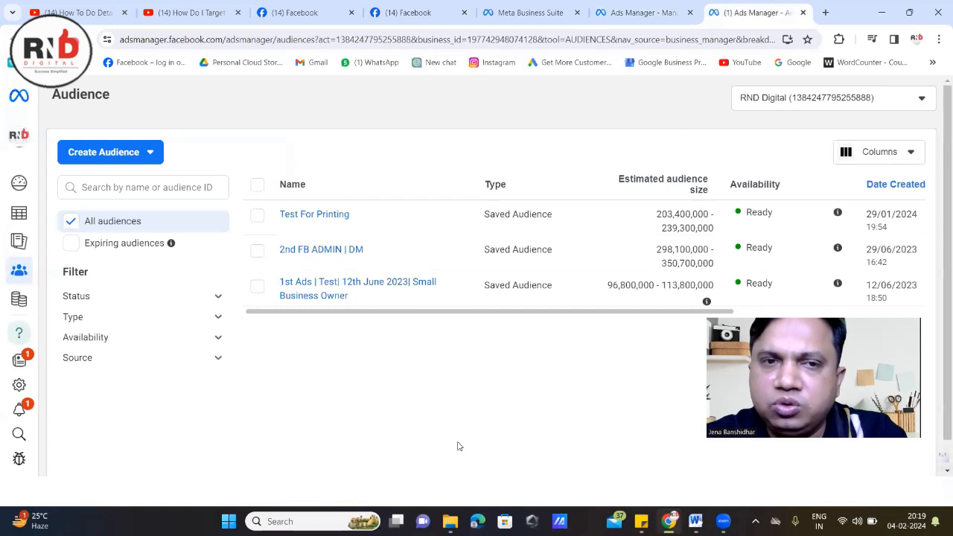
- Inspect the targeting details of the saved audiences "1st Ads | Test| 12th June 2023| Small Business Owner" and "Test For Printing"
mouse_move(353, 298)
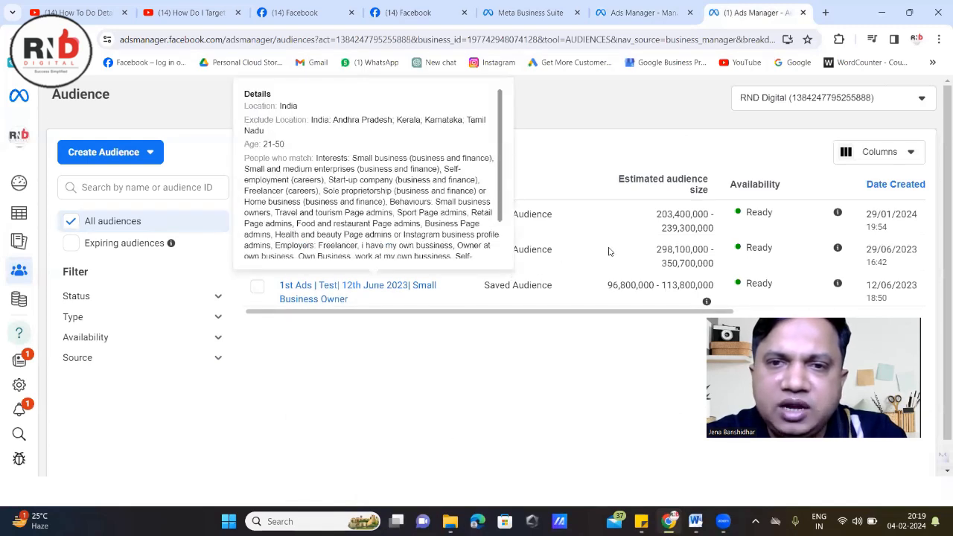
mouse_move(339, 221)
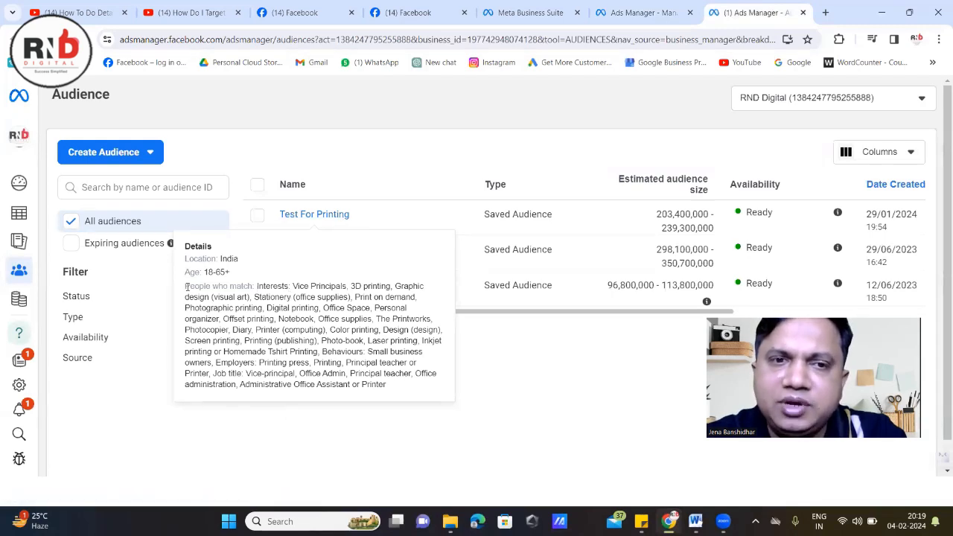
left_click_drag(209, 287, 396, 394)
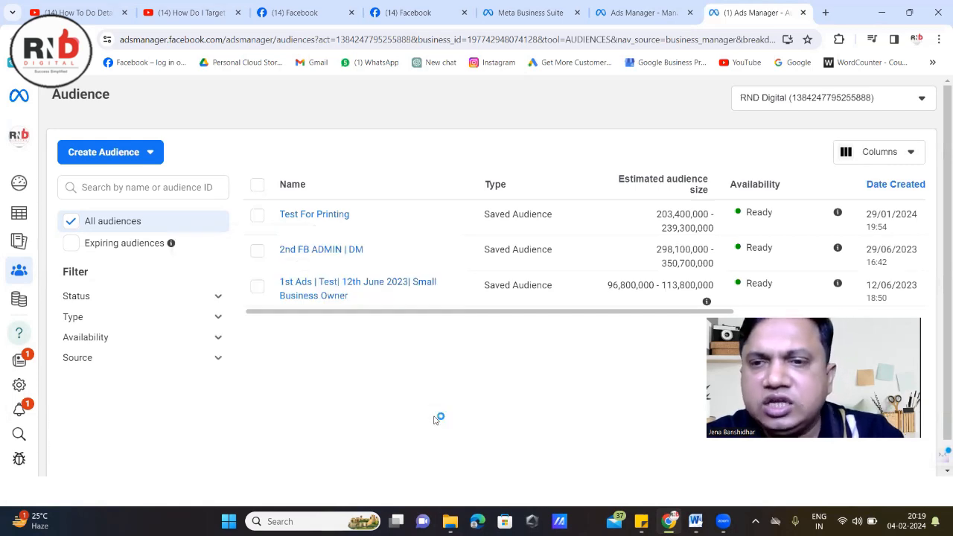
- Start a new saved audience and look through its location, age, gender and detailed targeting fields
left_click(107, 154)
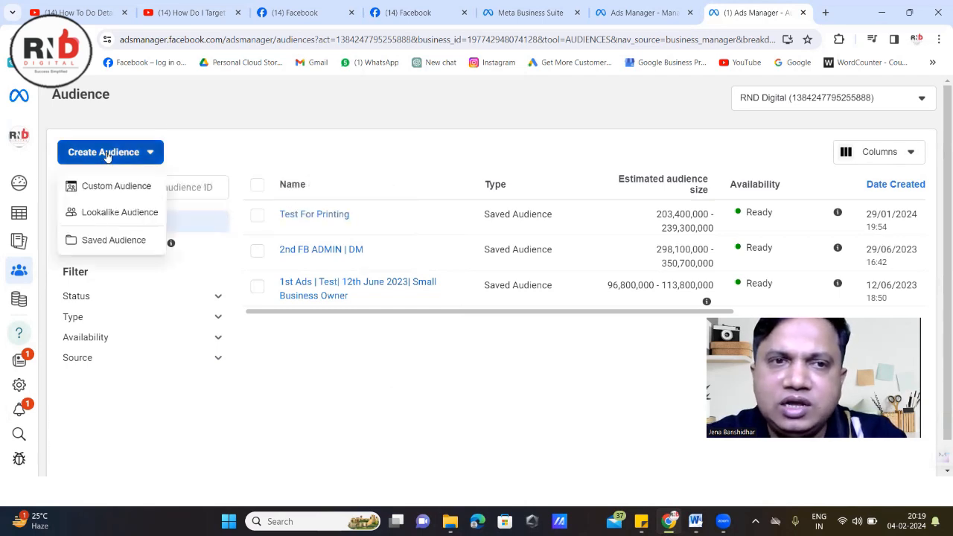
left_click(103, 242)
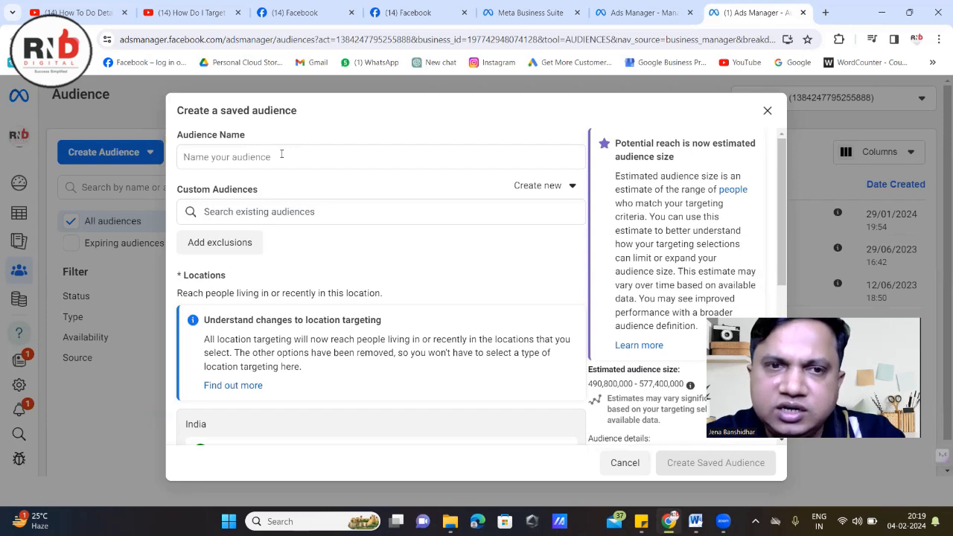
scroll(315, 186, "down", 5)
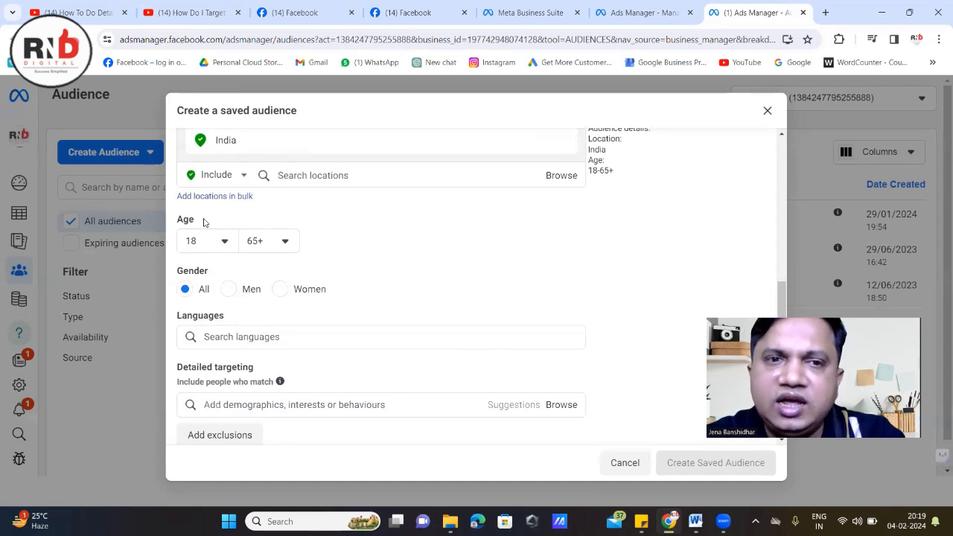
scroll(298, 254, "down", 1)
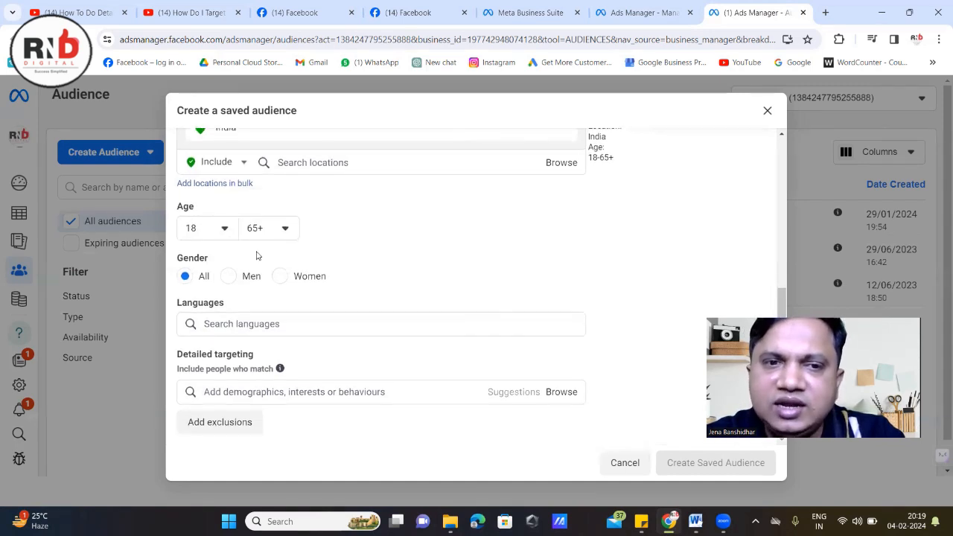
- Search detailed targeting for "Printing" and add the Printing employer to the audience
left_click(287, 393)
scroll(318, 383, "down", 2)
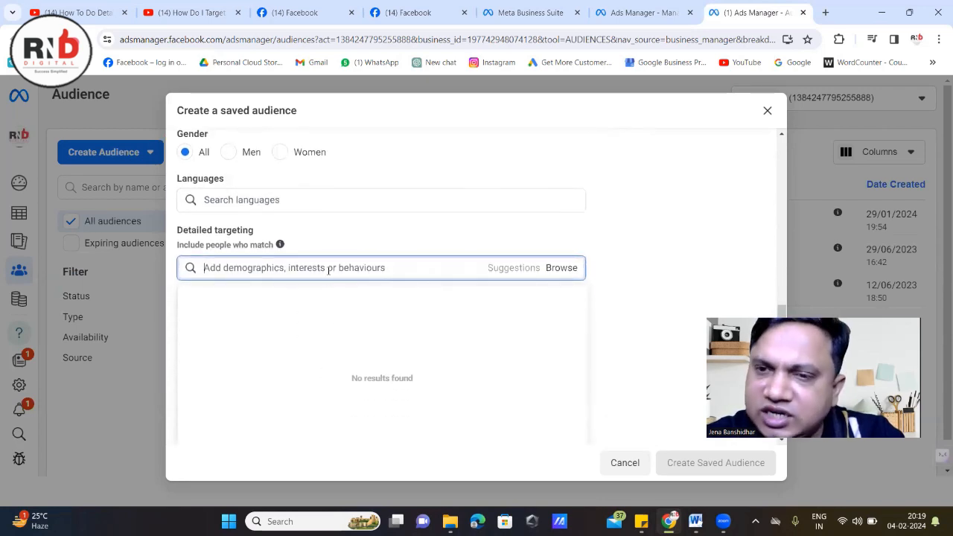
type("Printing")
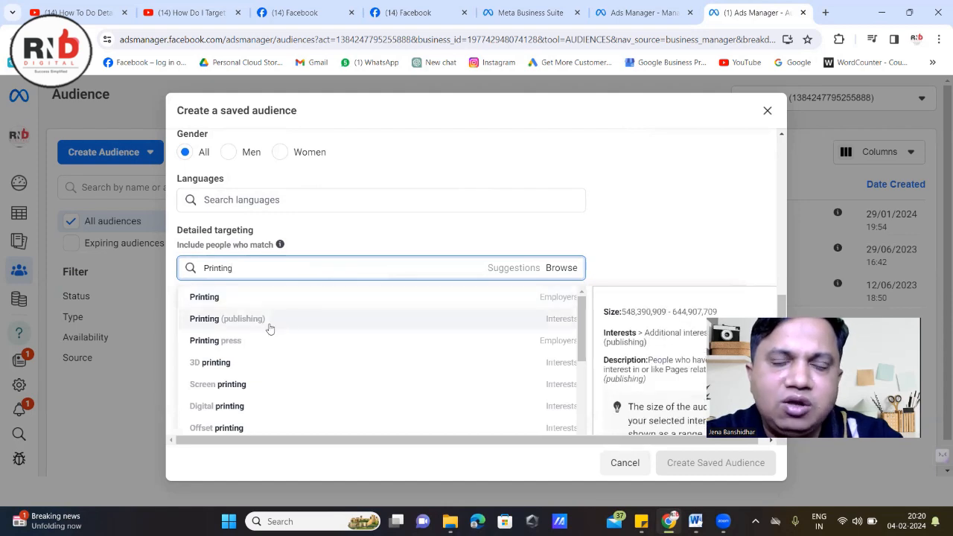
scroll(246, 322, "down", 8)
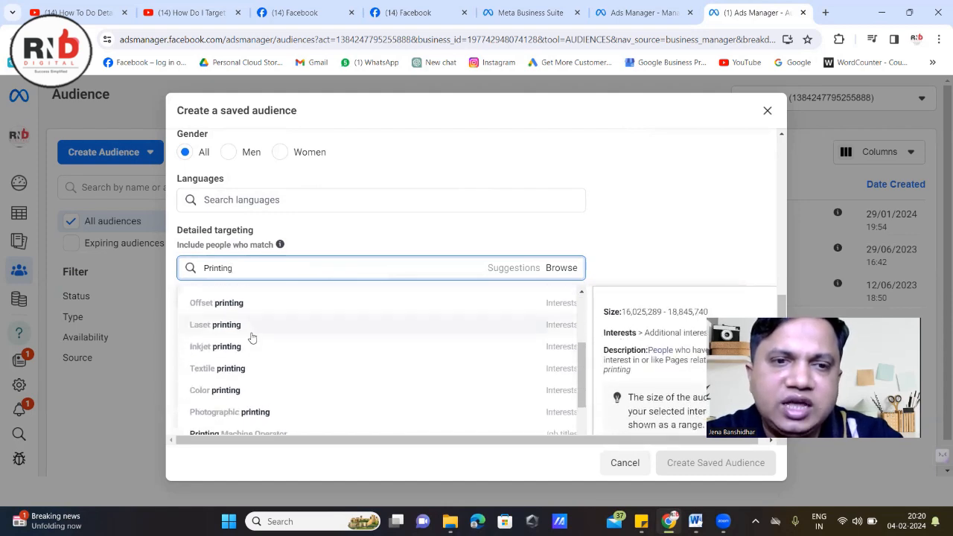
scroll(253, 328, "up", 3)
scroll(242, 308, "up", 3)
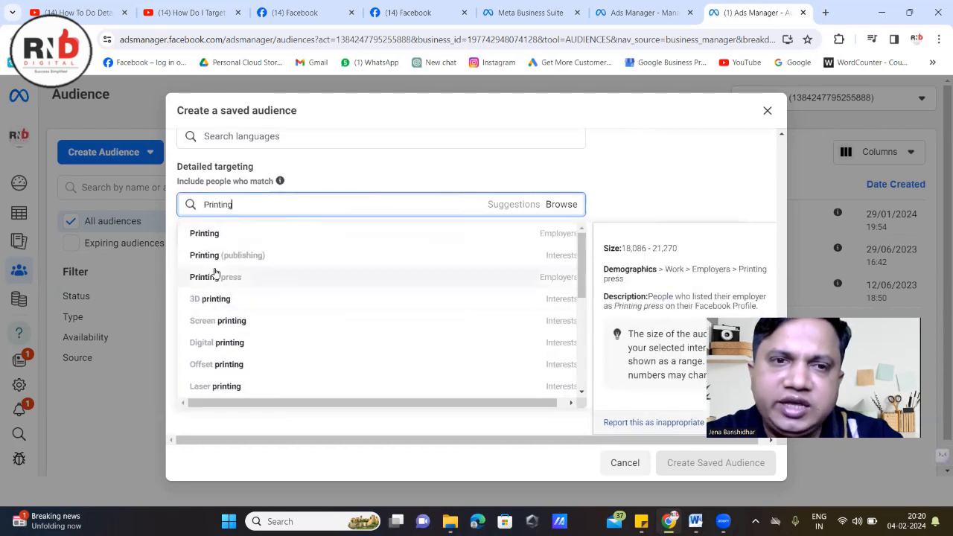
scroll(492, 246, "up", 1)
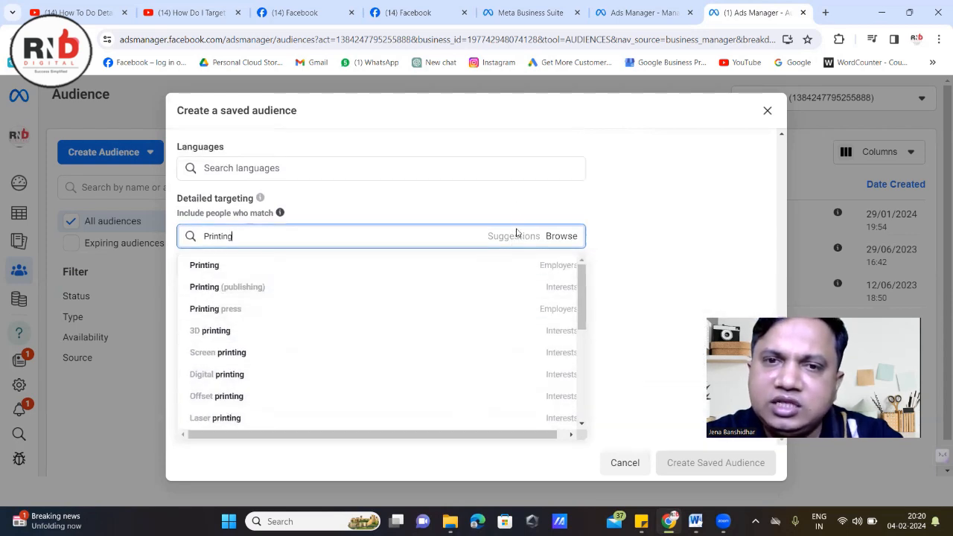
scroll(190, 264, "down", 1)
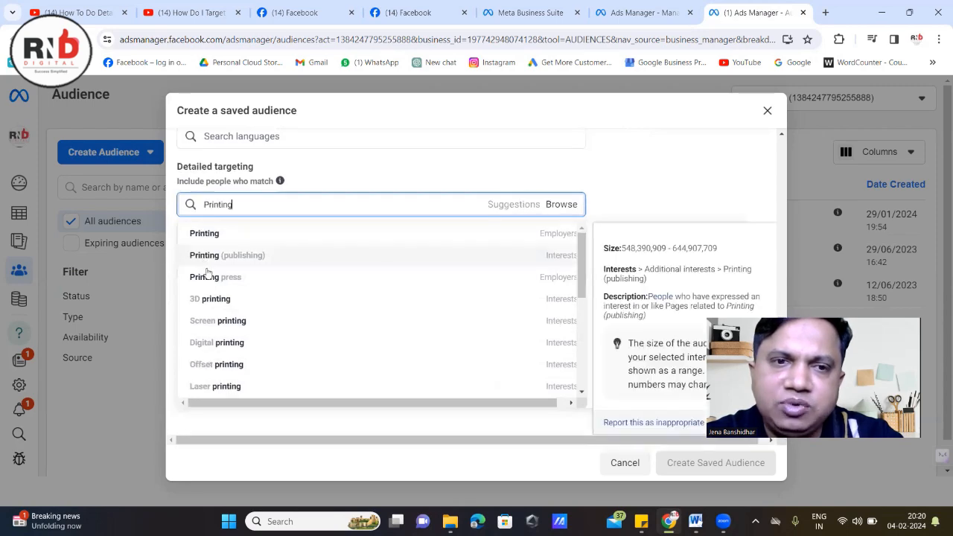
left_click(209, 238)
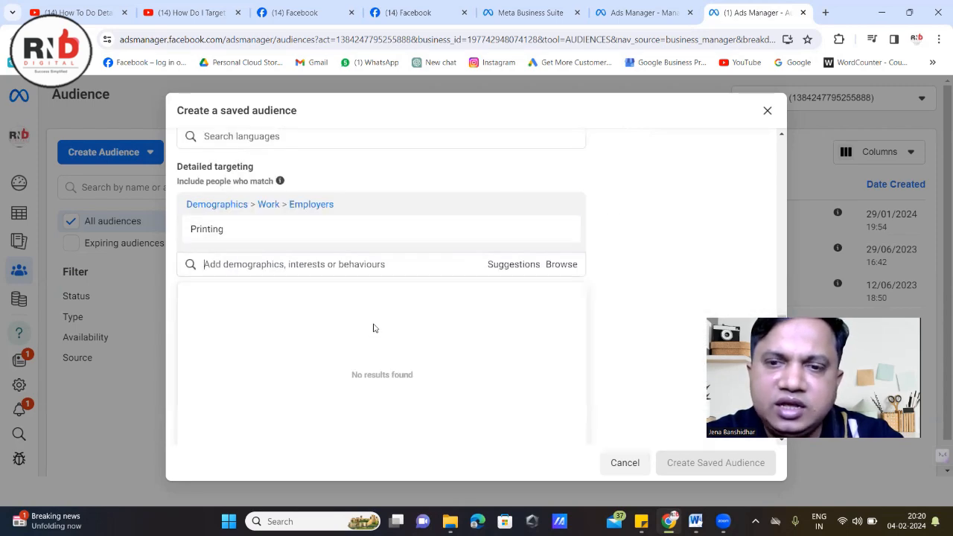
- Add the suggested interests Digital printing, Print on demand and Printing (publishing) to the detailed targeting
left_click(506, 265)
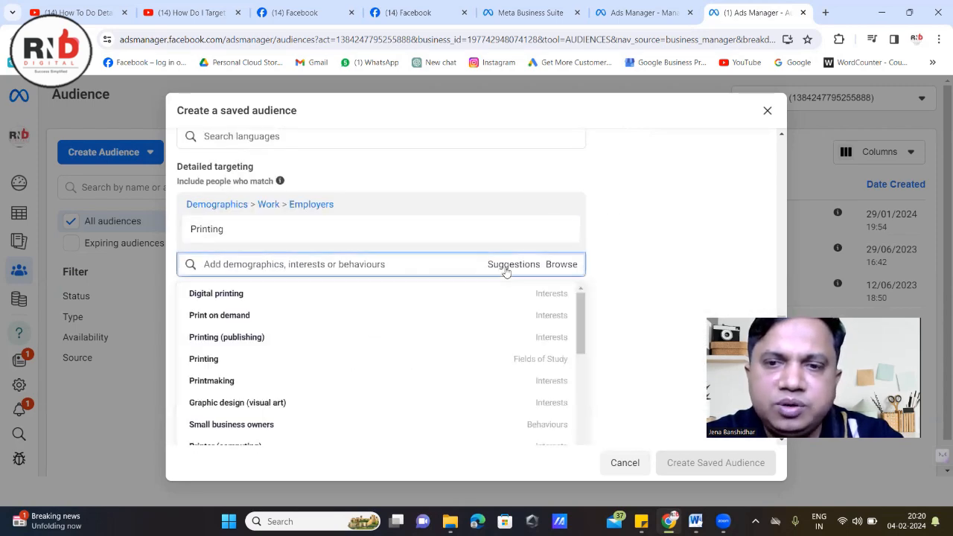
left_click(231, 296)
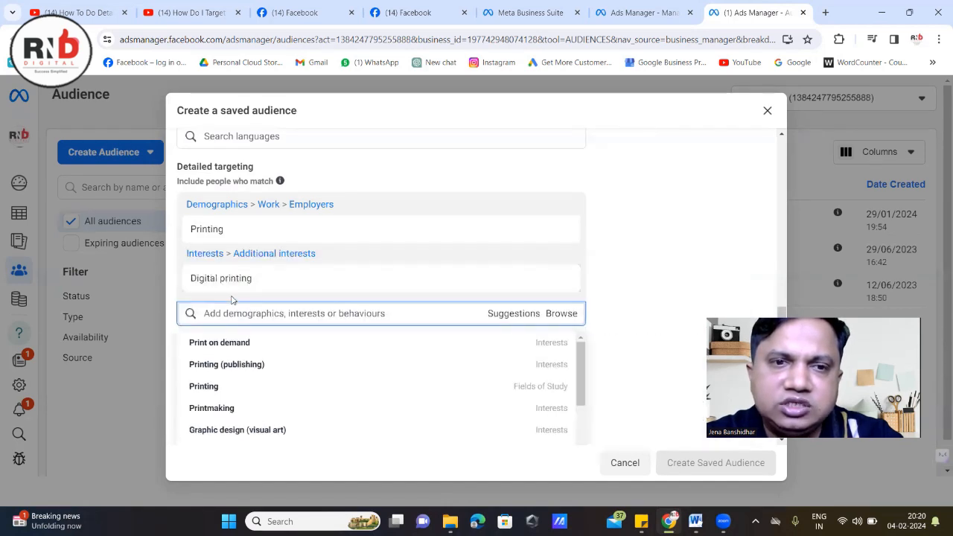
left_click(223, 343)
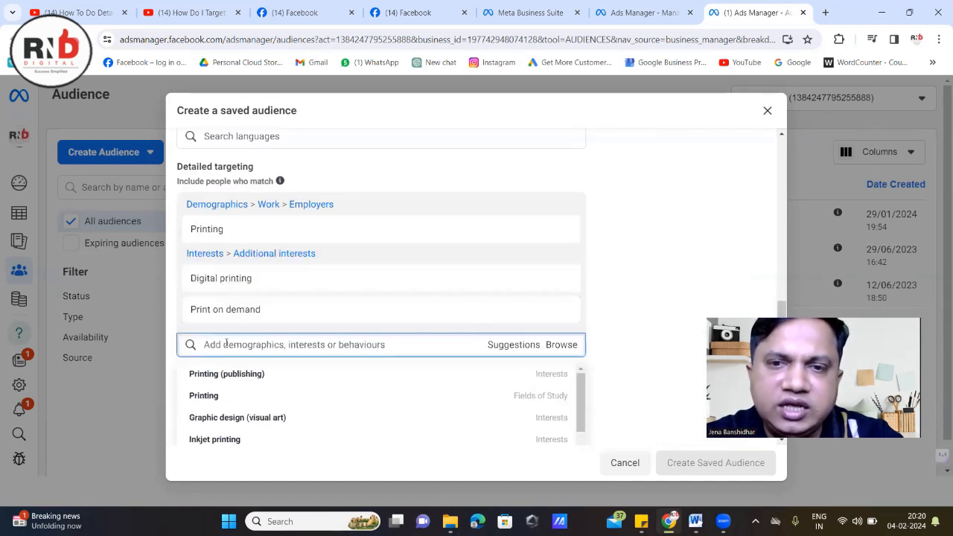
left_click(215, 374)
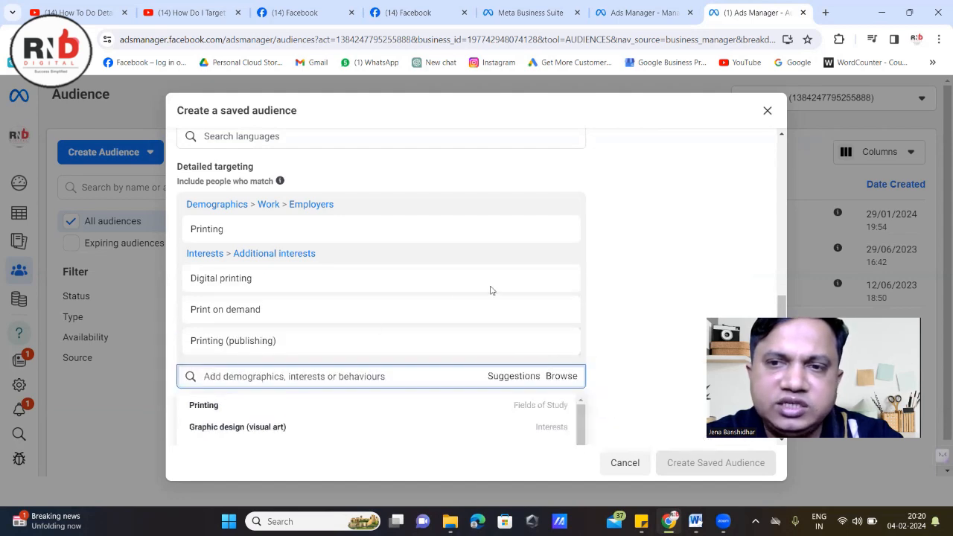
scroll(579, 282, "down", 2)
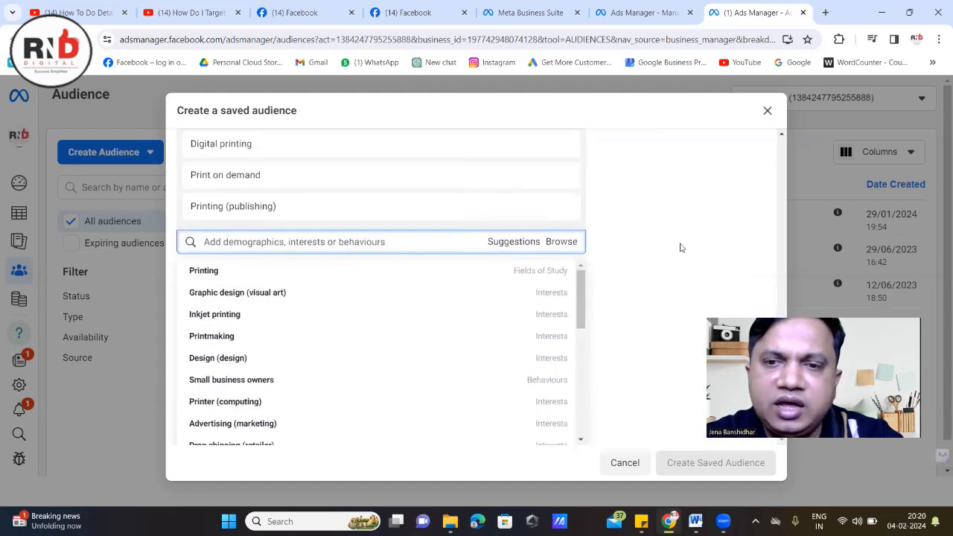
left_click(607, 131)
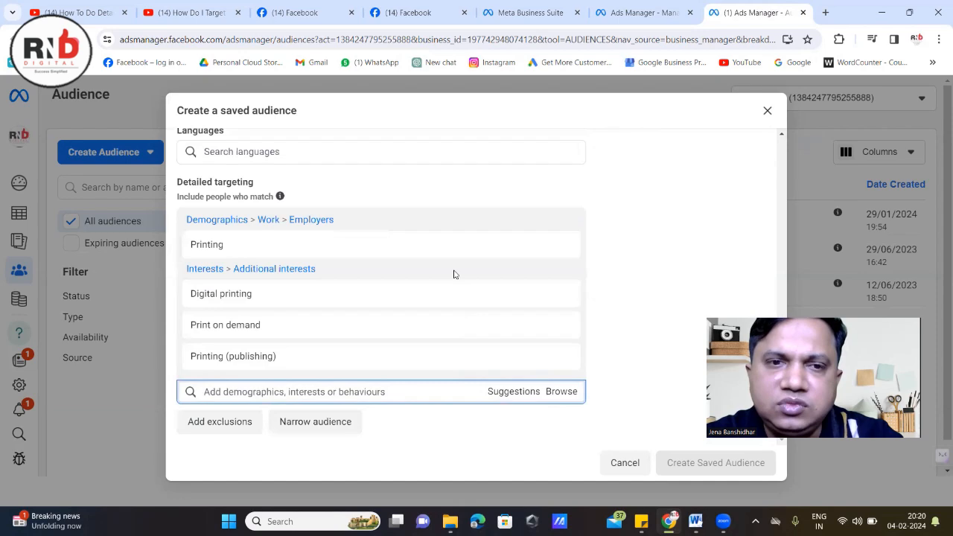
- Review the new audience's name field, location, age, gender and detailed targeting selections before saving
mouse_move(315, 267)
scroll(315, 266, "up", 10)
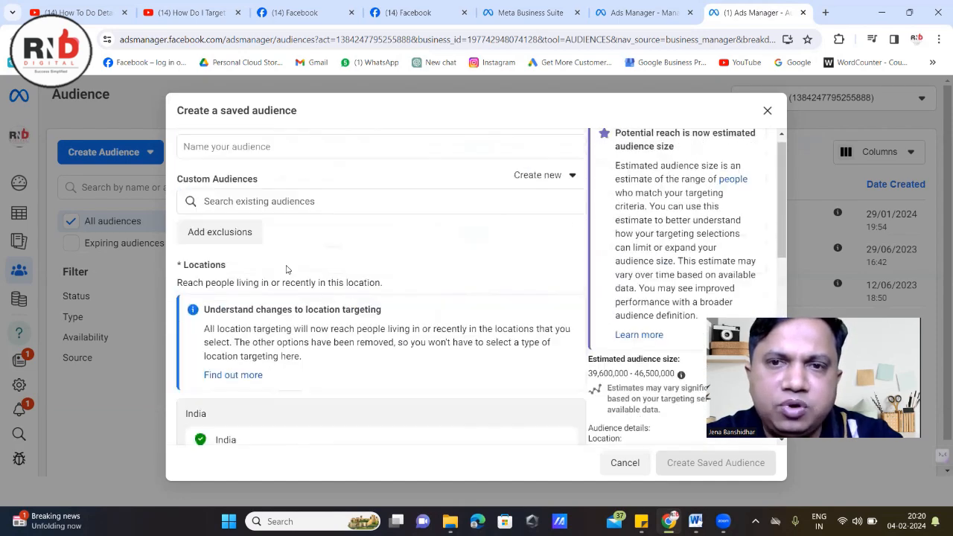
scroll(463, 283, "down", 10)
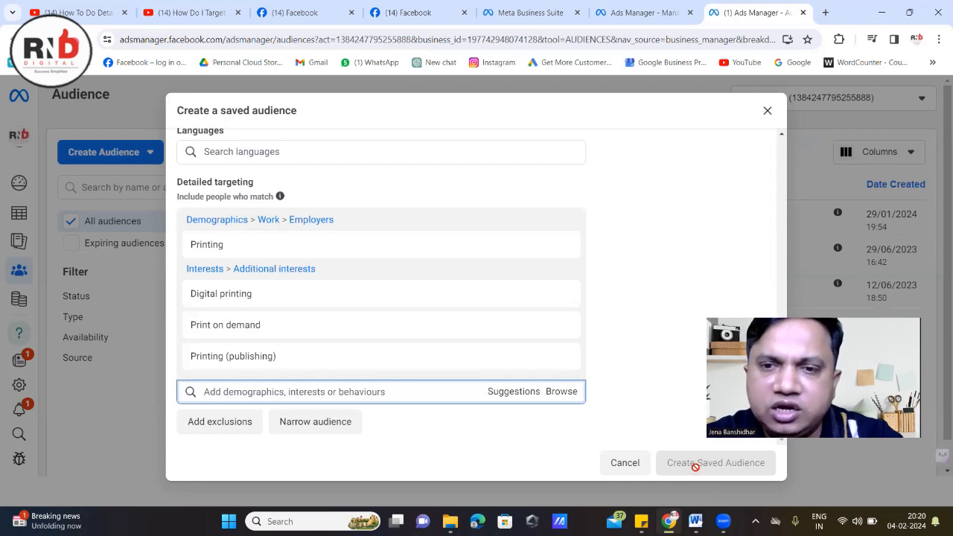
scroll(355, 293, "up", 5)
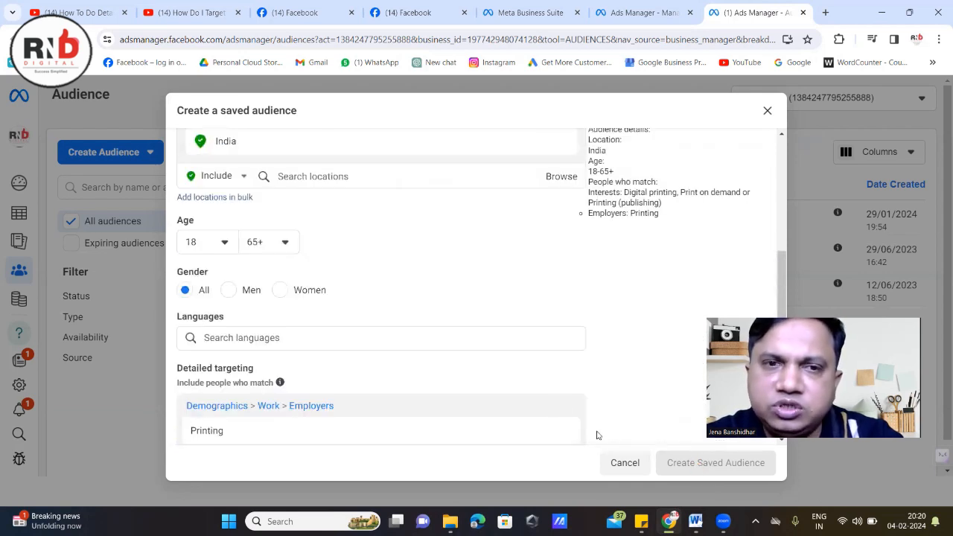
scroll(433, 332, "up", 3)
scroll(283, 300, "down", 5)
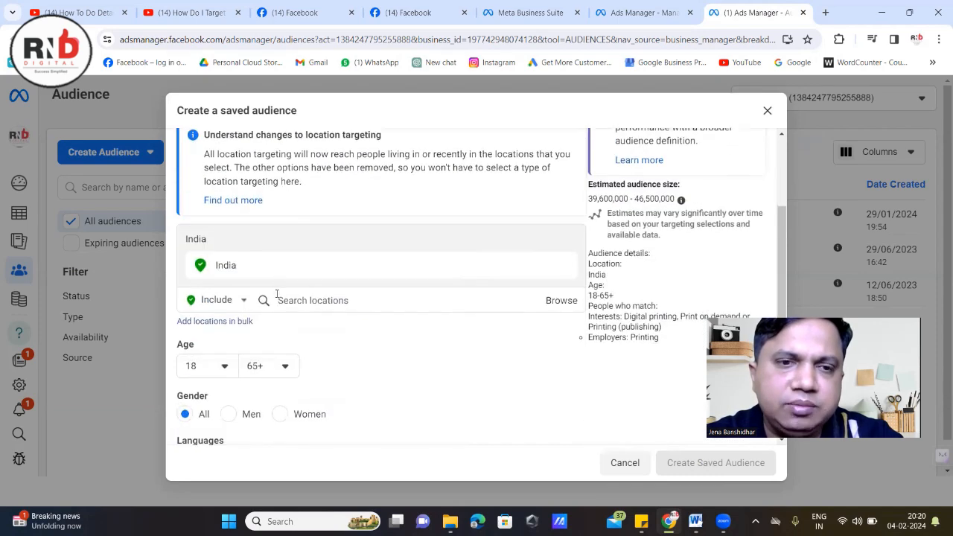
scroll(287, 301, "down", 1)
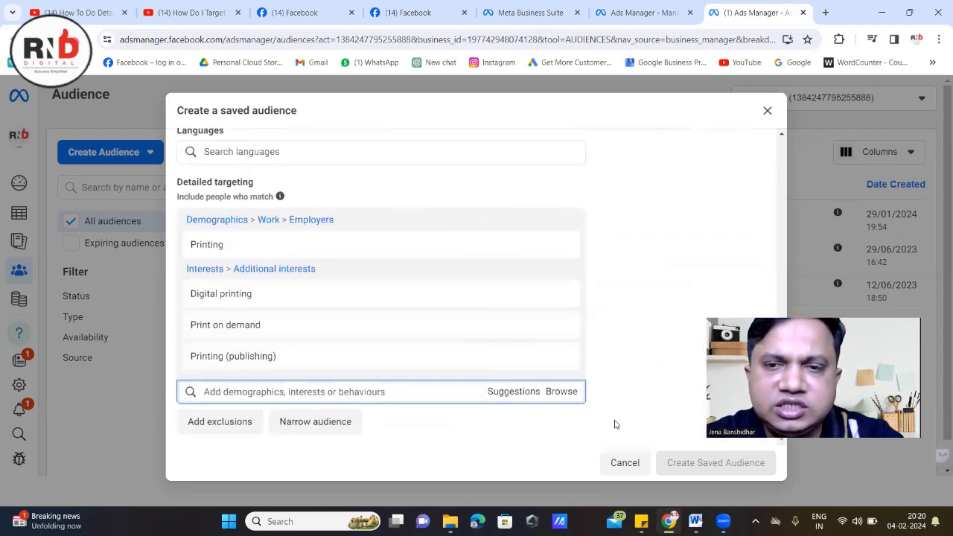
scroll(367, 279, "up", 10)
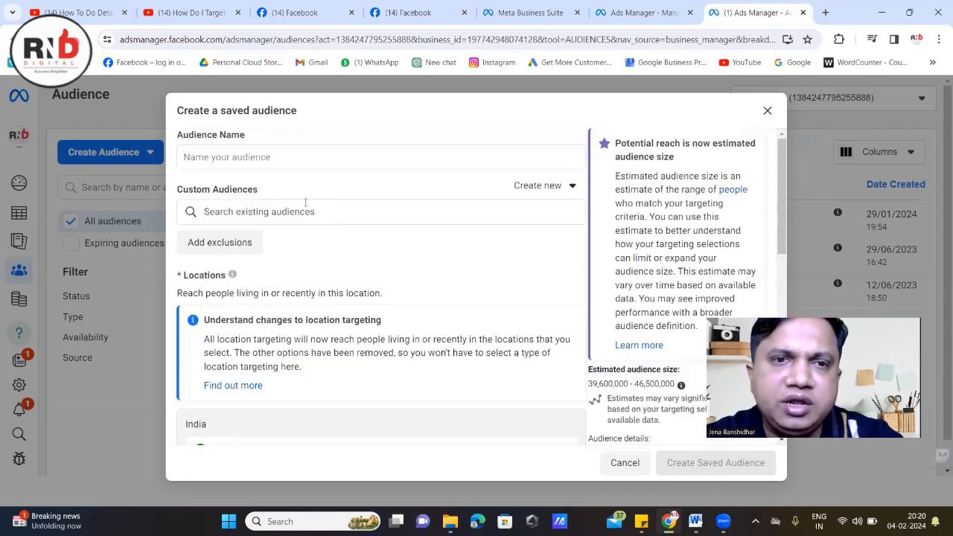
- Name the audience "Print test", recheck its targeting and create the saved audience
left_click(283, 156)
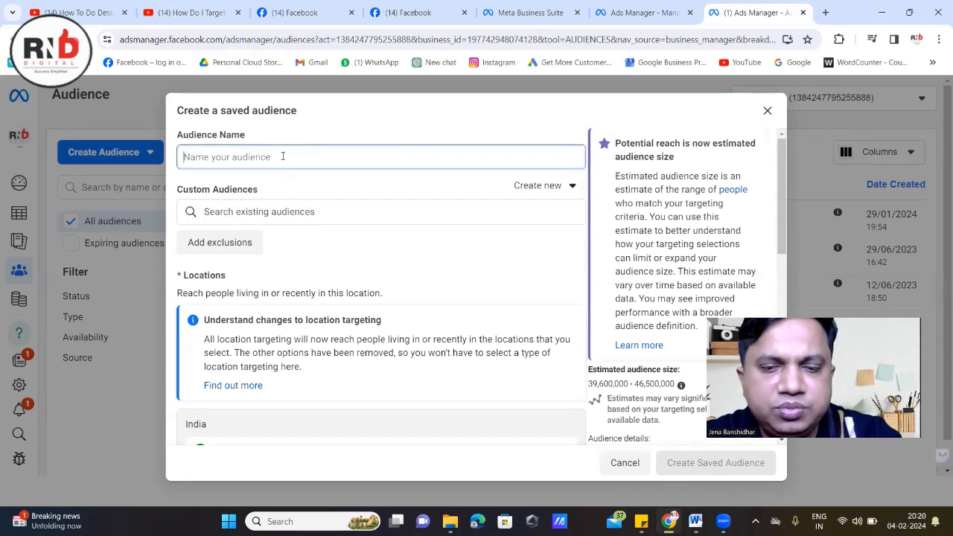
type("Pr")
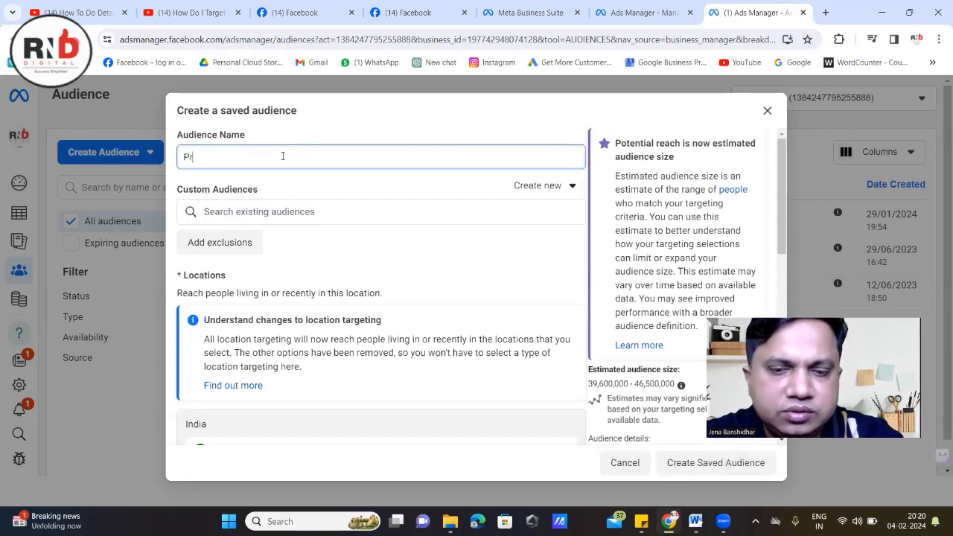
type("int")
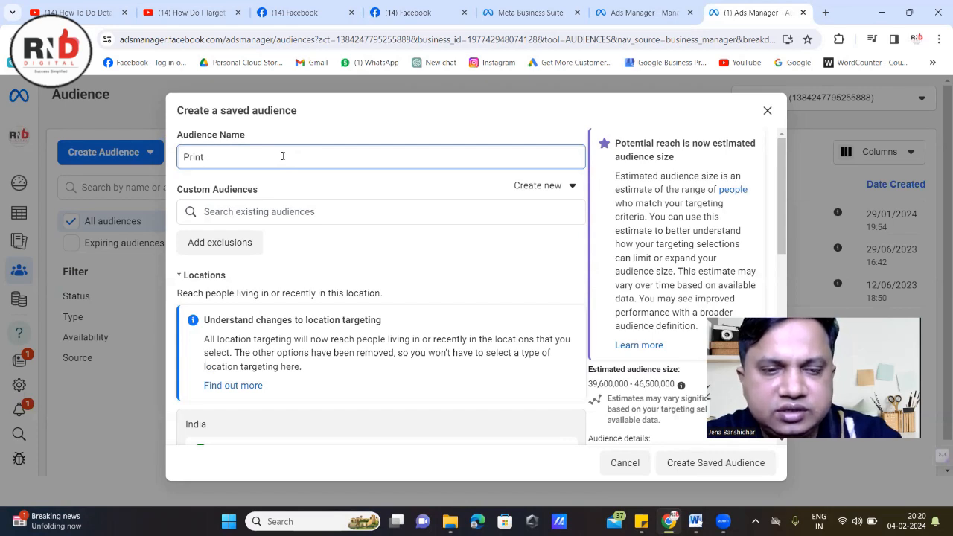
type(" test")
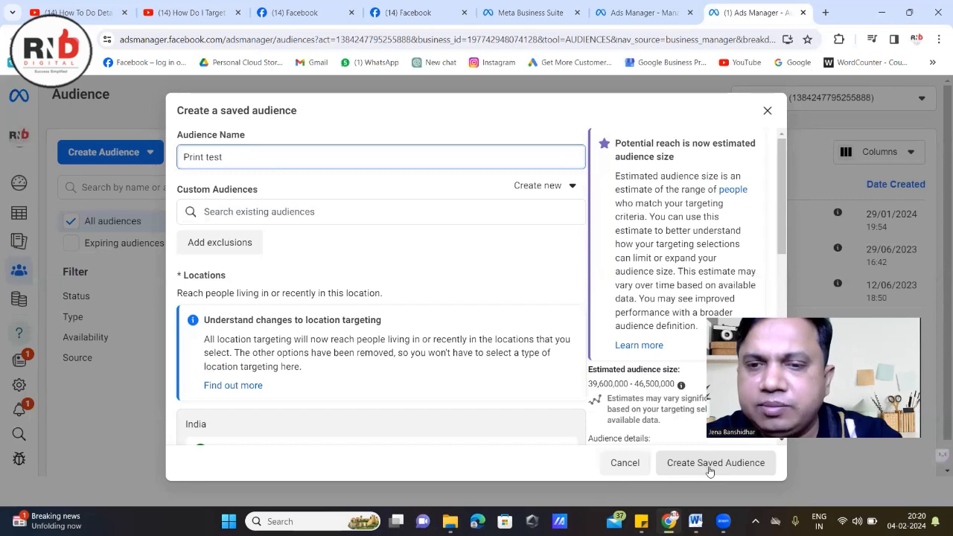
scroll(634, 388, "down", 5)
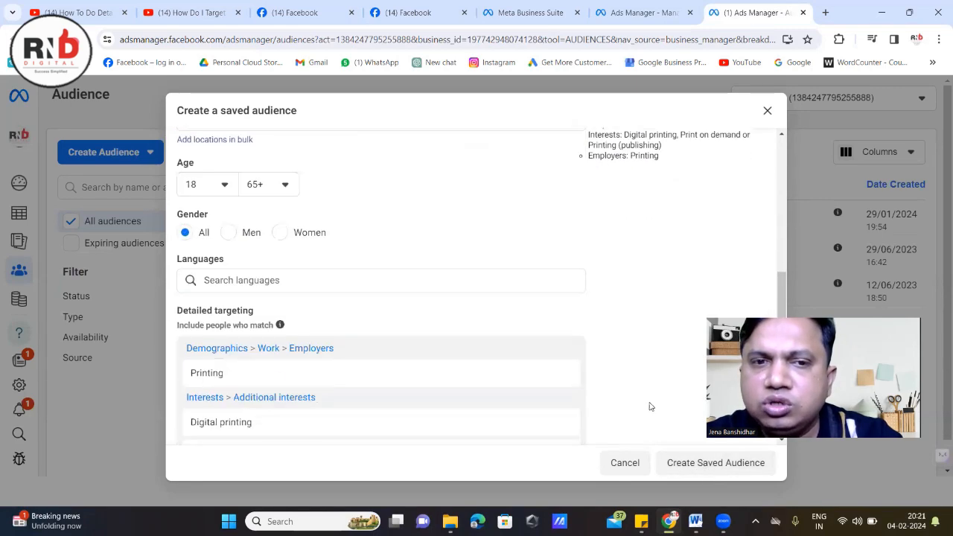
scroll(655, 417, "down", 1)
scroll(320, 313, "up", 3)
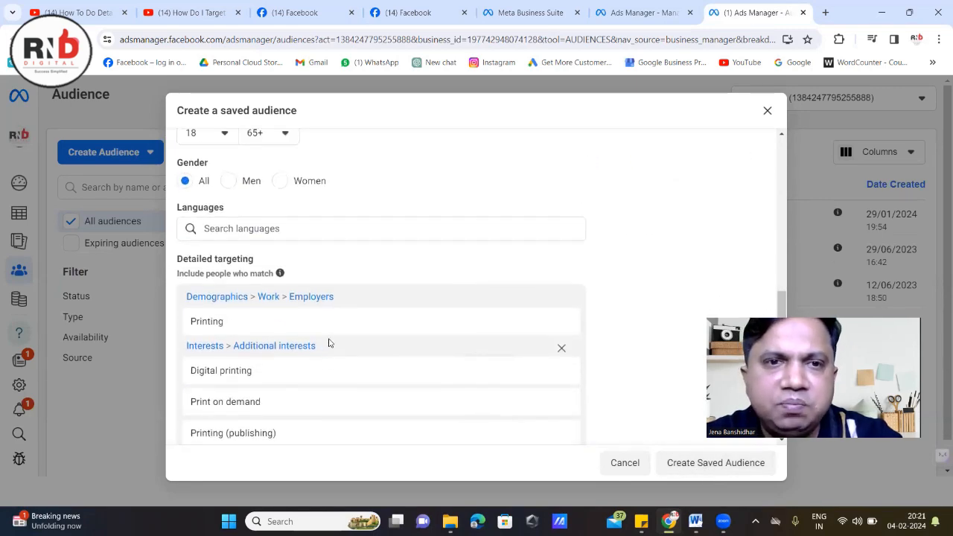
scroll(395, 297, "up", 1)
scroll(344, 231, "up", 2)
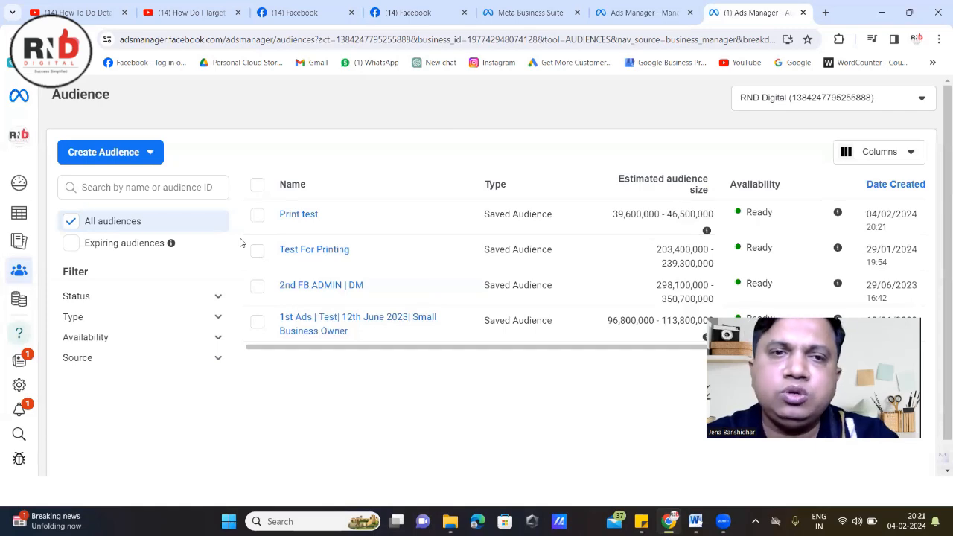
- Glance at the New Leads ad set's targeting, switch to the Word targeting document and highlight "Vice Principals" under Interests
left_click(638, 6)
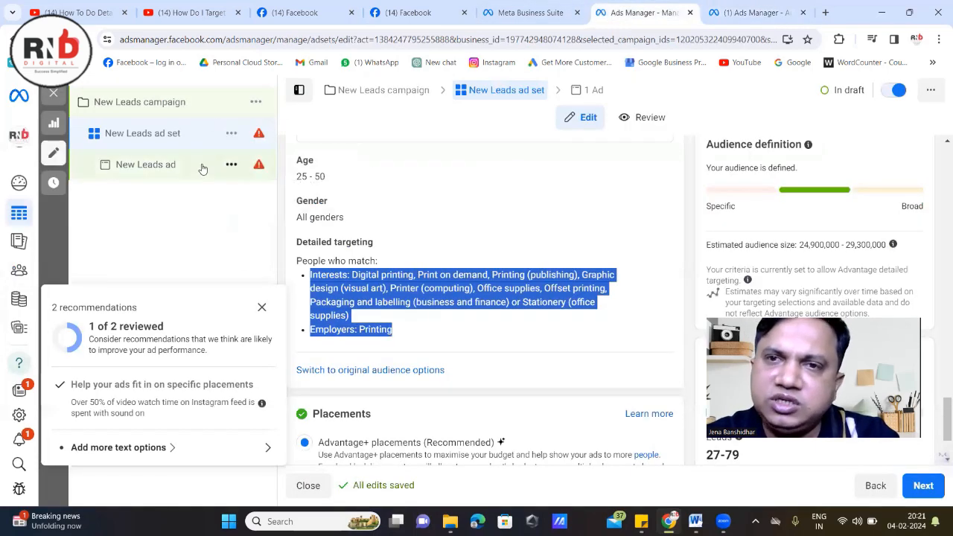
left_click(733, 7)
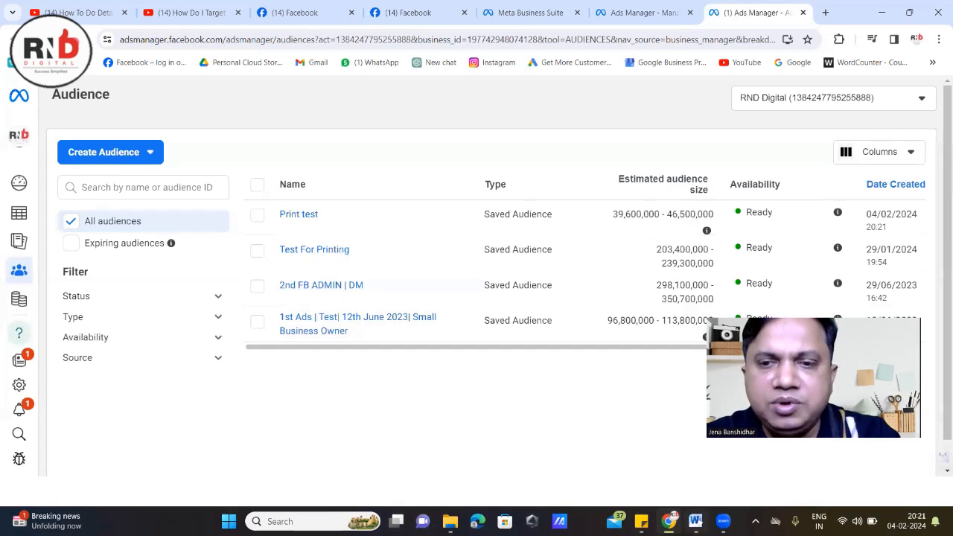
left_click(695, 521)
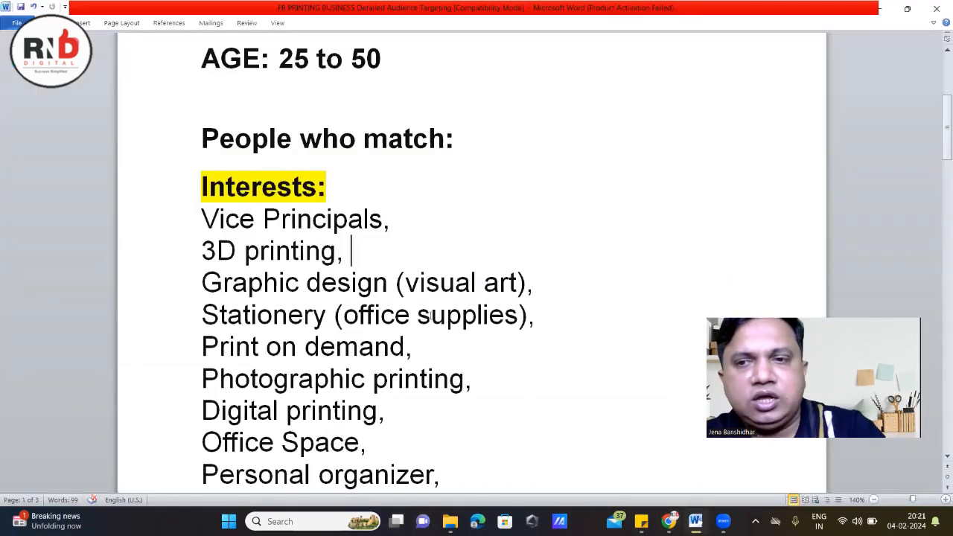
left_click_drag(199, 218, 379, 219)
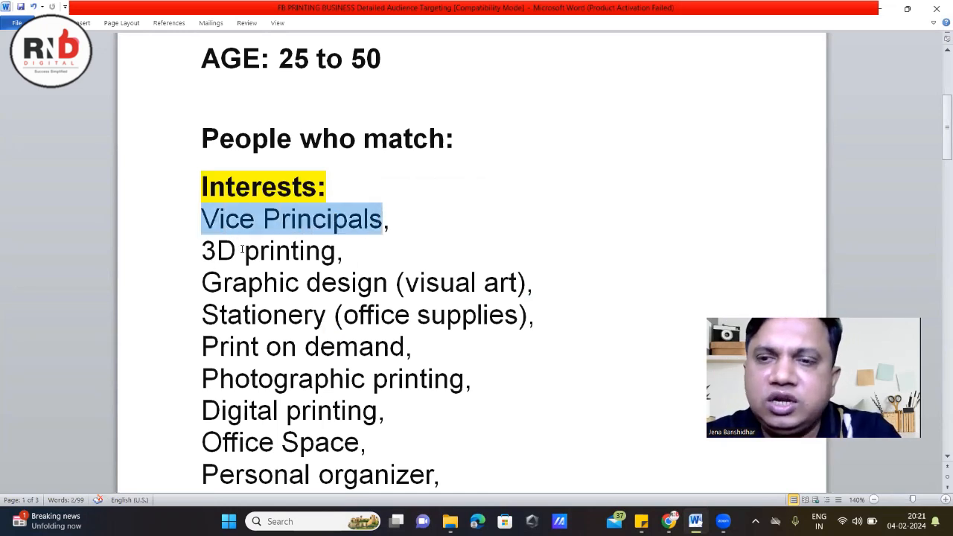